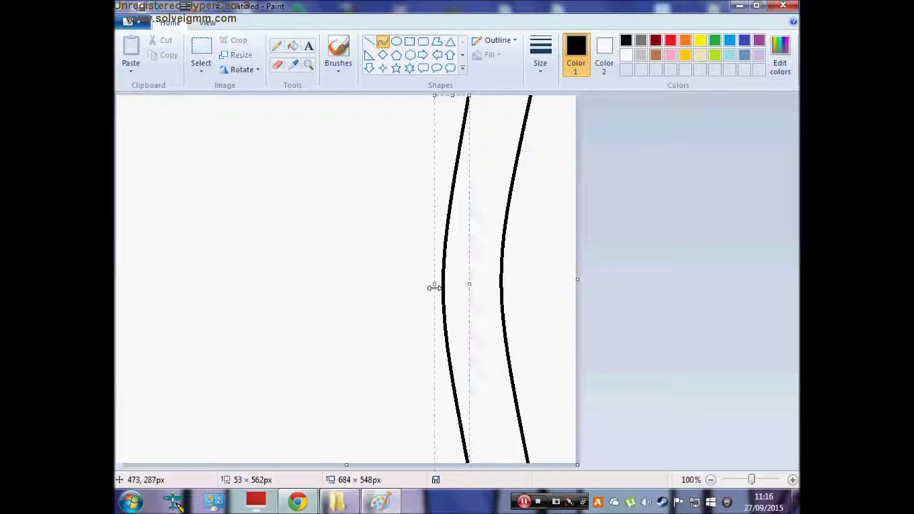
- Mix a pale blue custom color and fill the strip between the two black curves with it
left_click(730, 56)
left_click(780, 58)
left_click_drag(606, 202, 600, 177)
left_click(332, 340)
left_click(471, 200)
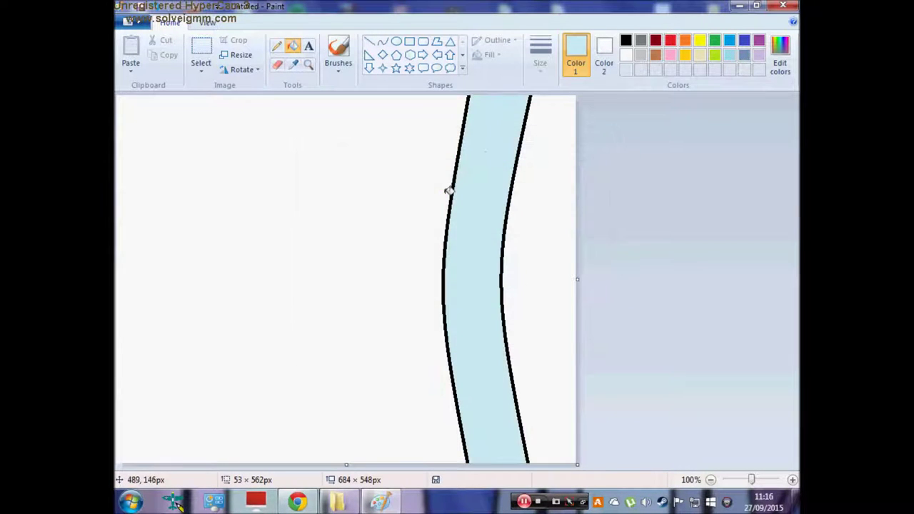
- Draw three straight black lines from the strip's left outline to the canvas's left edge, spaced across its height
left_click(368, 41)
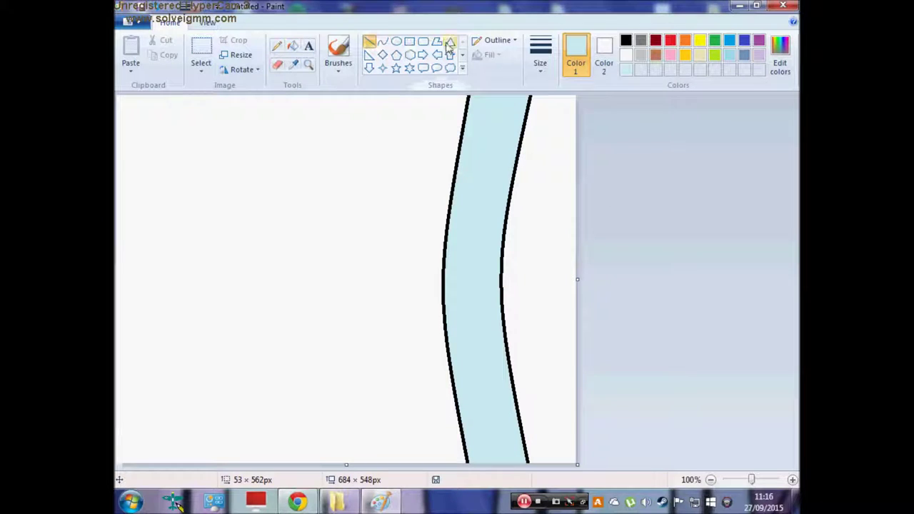
left_click(626, 40)
mouse_move(444, 271)
left_mouse_down()
mouse_move(107, 271)
mouse_move(107, 262)
left_mouse_up()
mouse_move(455, 152)
left_mouse_down()
mouse_move(107, 91)
mouse_move(107, 103)
left_mouse_up()
left_click_drag(451, 385, 111, 450)
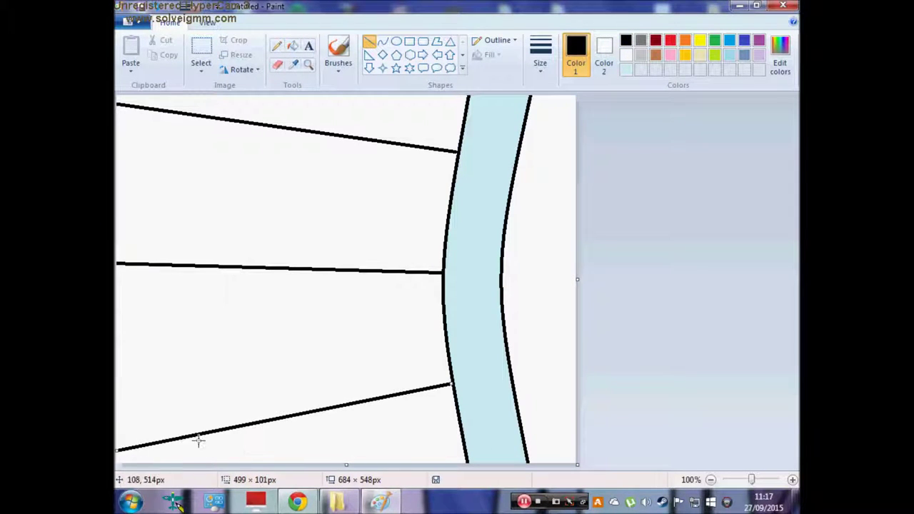
left_click(291, 48)
left_click(699, 55)
left_click(466, 112)
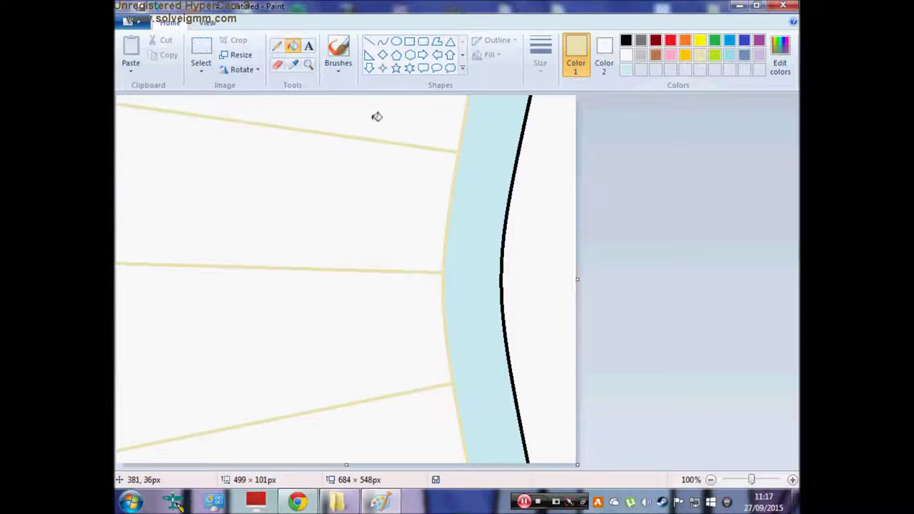
left_click(380, 113)
left_click(158, 5)
left_click(158, 6)
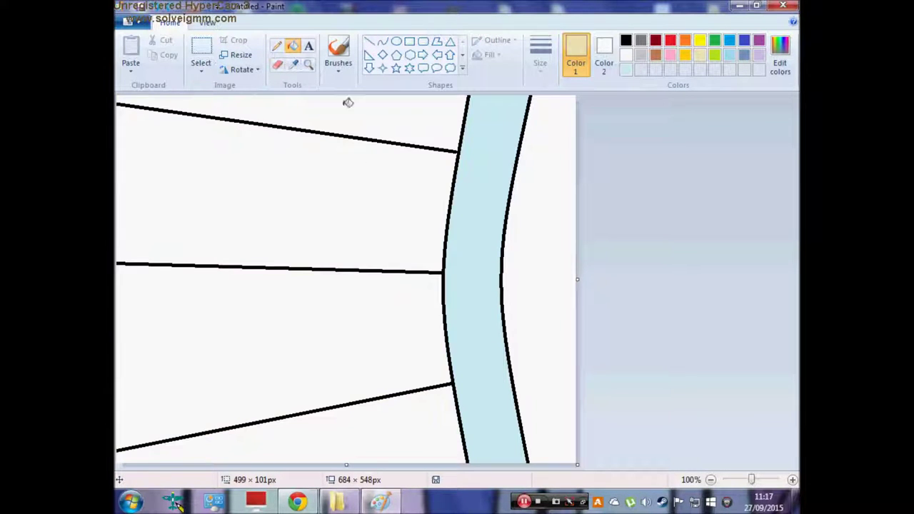
- Try filling the uppermost left section with tan and the section below it with yellow, and undo both fills
left_click(394, 116)
left_click(701, 42)
left_click(382, 200)
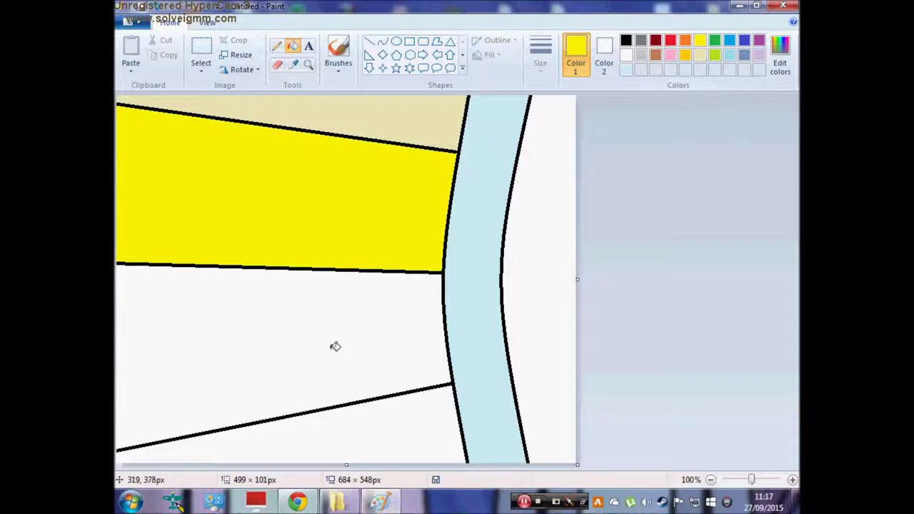
left_click(157, 7)
left_click(157, 8)
- Lighten green into a pale green custom color and fill the lowest left section with it
left_click(714, 40)
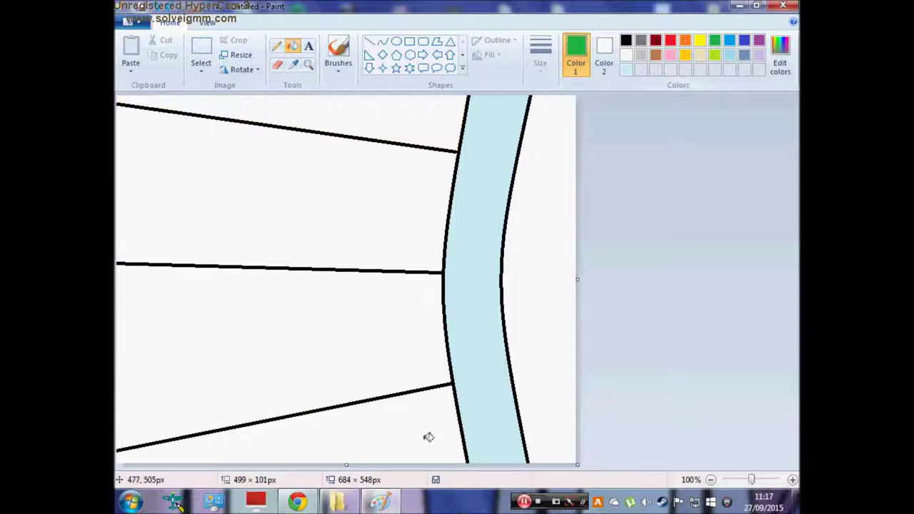
left_click(398, 406)
left_click(780, 53)
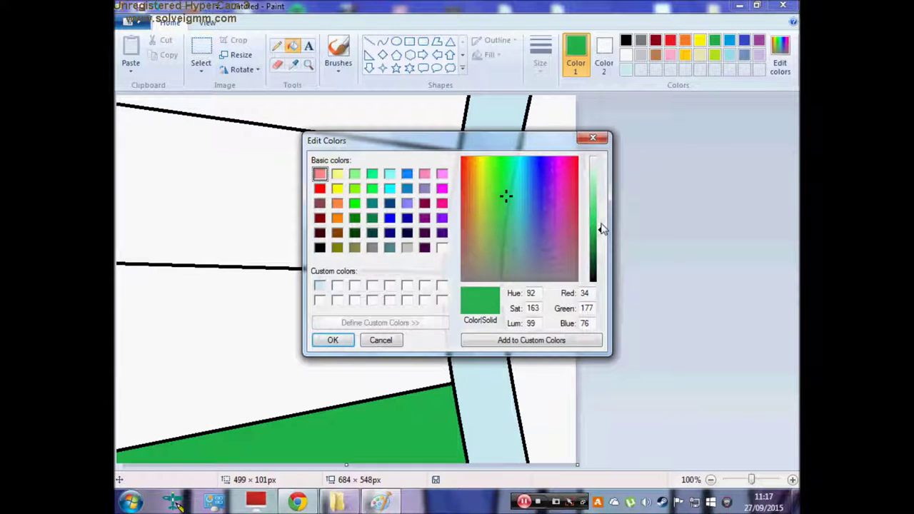
left_click_drag(601, 229, 601, 179)
left_click(511, 339)
left_click(332, 341)
left_click(357, 425)
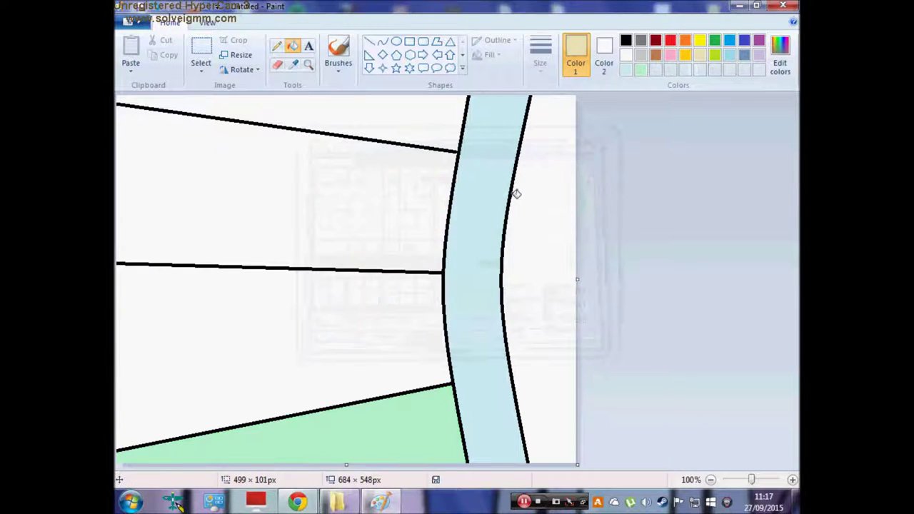
- Fill the three remaining left sections and the area right of the blue strip with tan
left_click(250, 414)
left_click(519, 257)
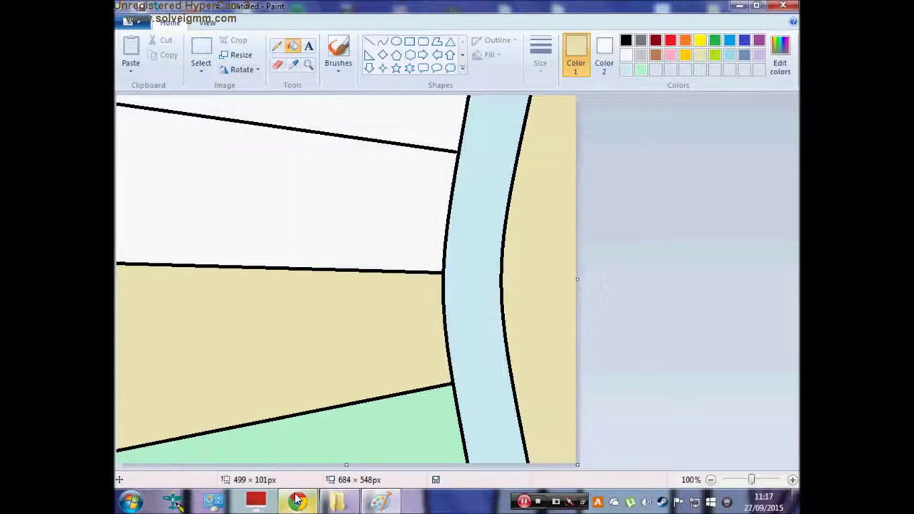
left_click(298, 502)
left_click(377, 503)
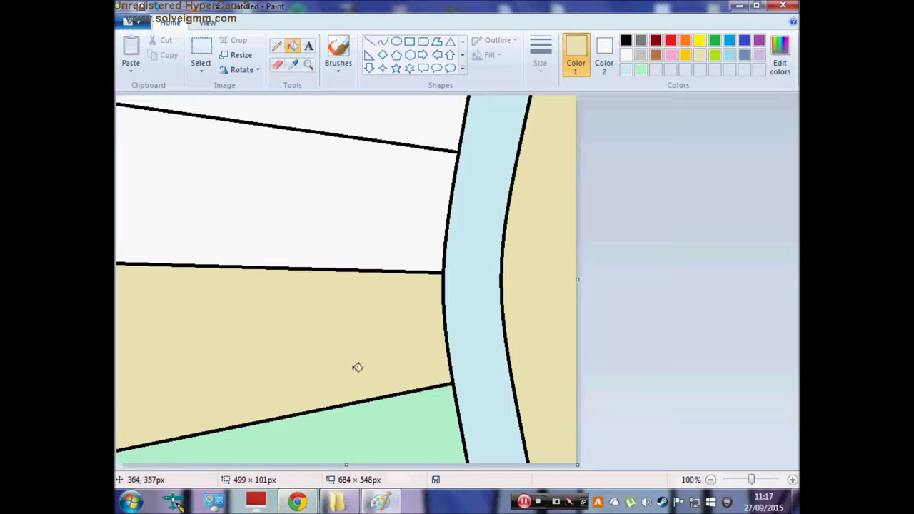
left_click(398, 159)
left_click(411, 101)
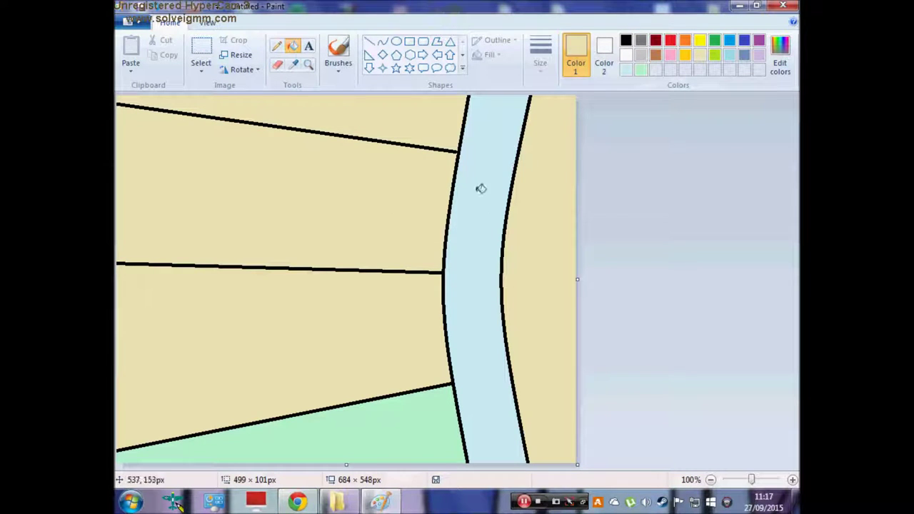
- Draw a black line across the lower part of the right tan area and fill the section below it with pale green
left_click(369, 41)
left_click(625, 40)
left_click_drag(511, 374, 612, 352)
left_click(293, 46)
left_click(700, 54)
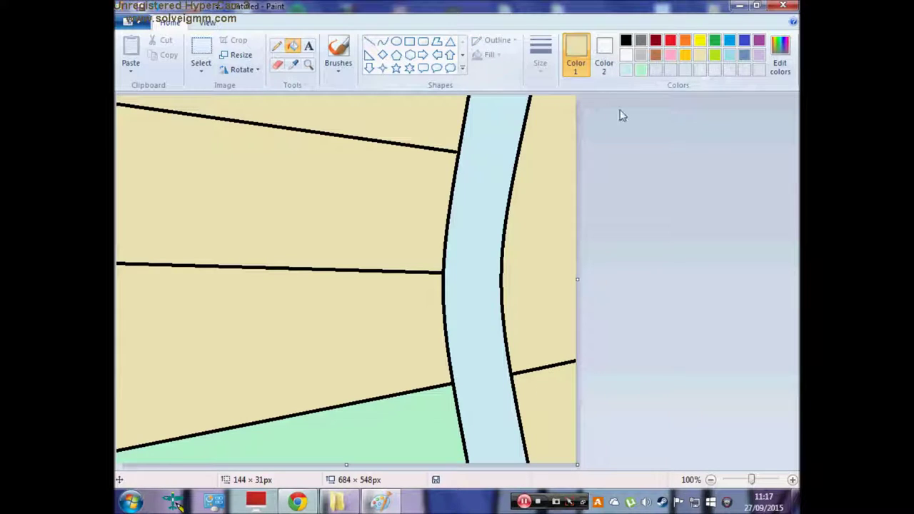
left_click(558, 365)
left_click(157, 8)
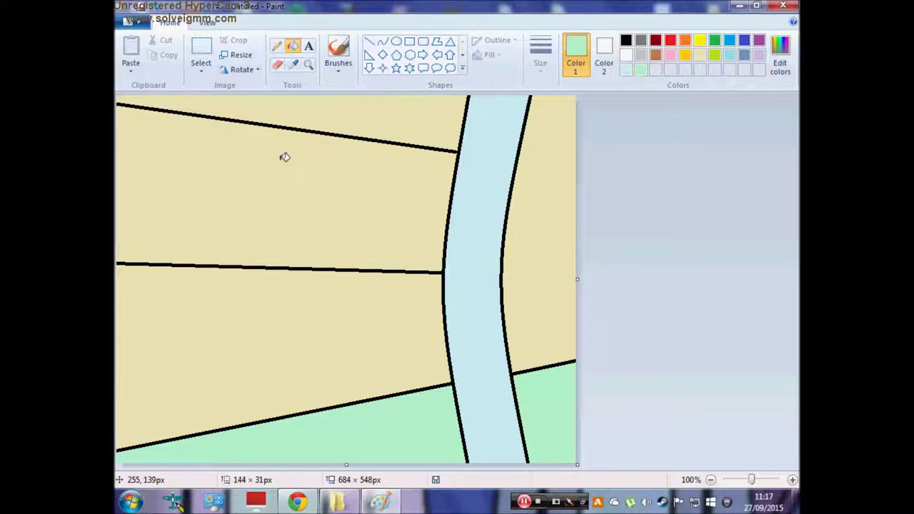
- Draw a black circle over the middle line just left of the blue strip and fill it with yellow
left_click(396, 41)
left_click(625, 40)
left_click_drag(307, 189, 478, 373)
left_click_drag(376, 308, 330, 301)
left_click(292, 45)
left_click(699, 39)
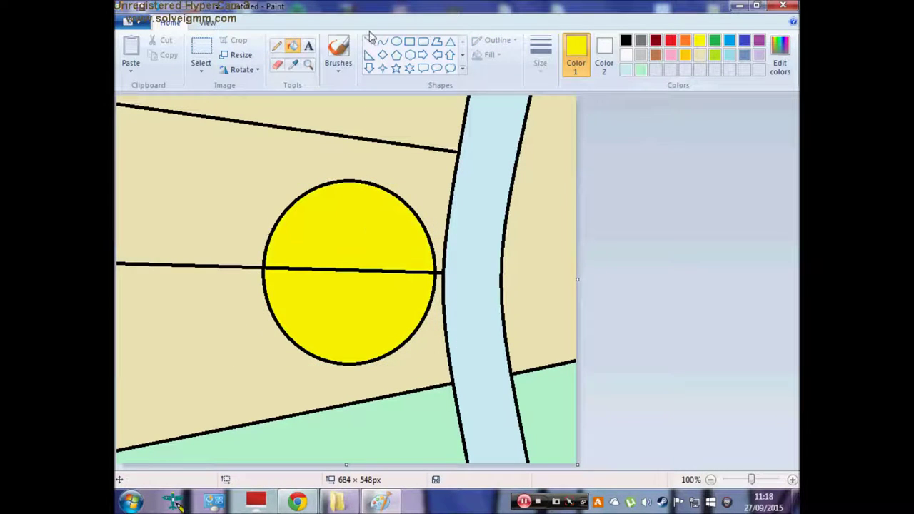
- Paint over the line crossing the yellow circle with a yellow brush
left_click(339, 49)
left_click_drag(751, 479, 761, 480)
left_click_drag(795, 144, 795, 173)
left_click_drag(761, 480, 748, 482)
left_click_drag(361, 466, 457, 467)
left_click_drag(794, 214, 795, 299)
mouse_move(613, 200)
left_mouse_down()
mouse_move(580, 211)
mouse_move(580, 201)
mouse_move(552, 198)
mouse_move(307, 190)
left_mouse_up()
scroll(466, 385, "up", 3)
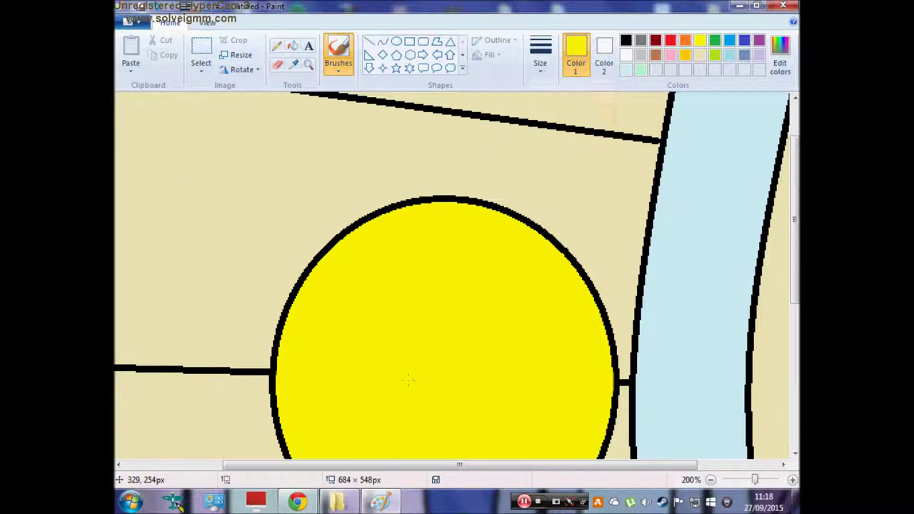
- Try drawing two straight black arm lines from the circle's upper right outline to the blue strip
left_click(368, 41)
left_click(625, 39)
mouse_move(530, 218)
left_mouse_down()
mouse_move(633, 193)
mouse_move(643, 171)
left_mouse_up()
left_click_drag(555, 200, 540, 191)
left_click_drag(627, 161, 660, 142)
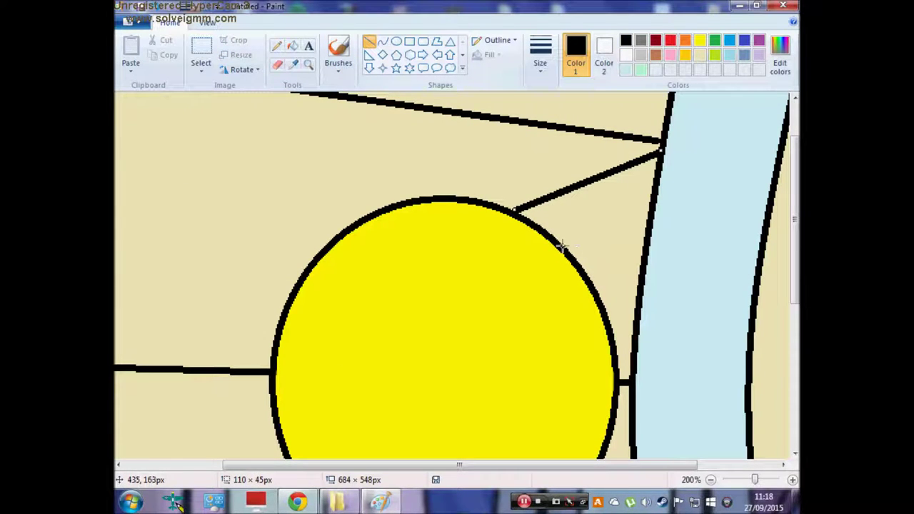
left_click_drag(562, 246, 651, 225)
- Undo the arm lines, the yellow brushwork and the circle
left_click(163, 10)
left_click(163, 10)
left_click(163, 10)
left_click(163, 10)
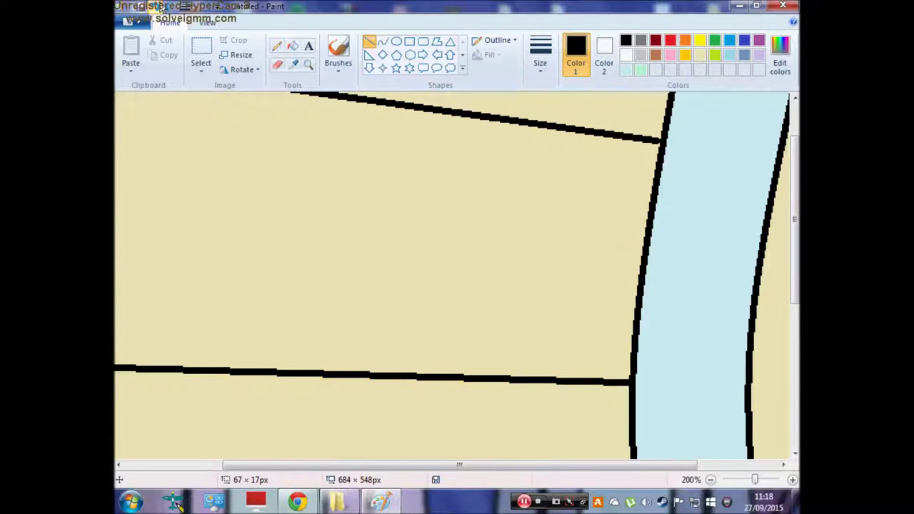
- Draw a black half-oval outline with the Curve tool, projecting left from the blue strip's right outline below its middle
scroll(475, 381, "down", 3)
left_click_drag(495, 465, 550, 465)
left_click(382, 41)
mouse_move(671, 322)
left_mouse_down()
mouse_move(594, 351)
mouse_move(617, 338)
mouse_move(603, 348)
mouse_move(596, 392)
mouse_move(588, 378)
mouse_move(631, 408)
mouse_move(675, 406)
mouse_move(612, 405)
left_mouse_up()
left_click(589, 377)
left_click(611, 405)
- Fill the half-oval shape inside the blue strip with yellow
left_click(293, 46)
left_click(612, 374)
key("ctrl+z")
left_click(700, 40)
left_click(647, 388)
- Draw a second curved black half-oval on the blue strip's right outline above the first and fill it with yellow
left_click(383, 41)
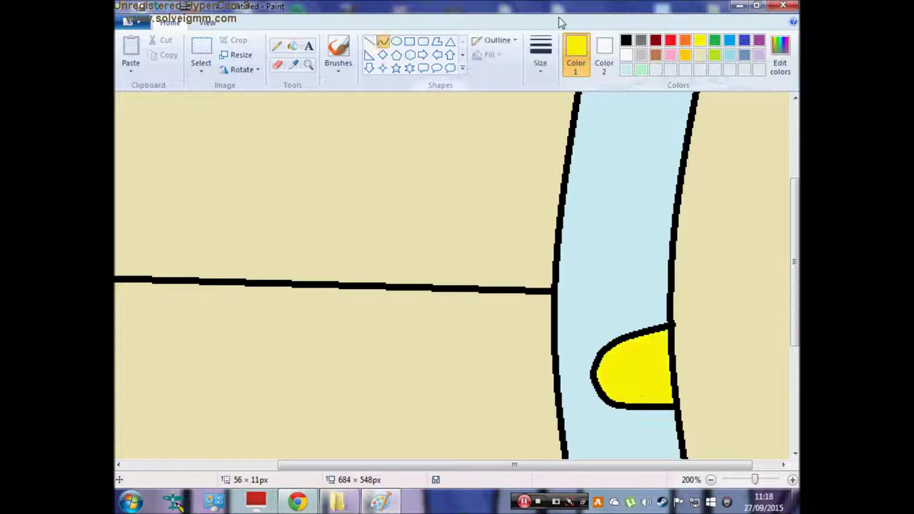
left_click(626, 40)
mouse_move(671, 270)
left_mouse_down()
mouse_move(600, 245)
mouse_move(603, 255)
mouse_move(588, 191)
mouse_move(578, 215)
mouse_move(657, 171)
mouse_move(681, 174)
left_mouse_up()
left_click_drag(615, 185, 613, 171)
left_click(607, 142)
left_click(163, 7)
left_click(162, 6)
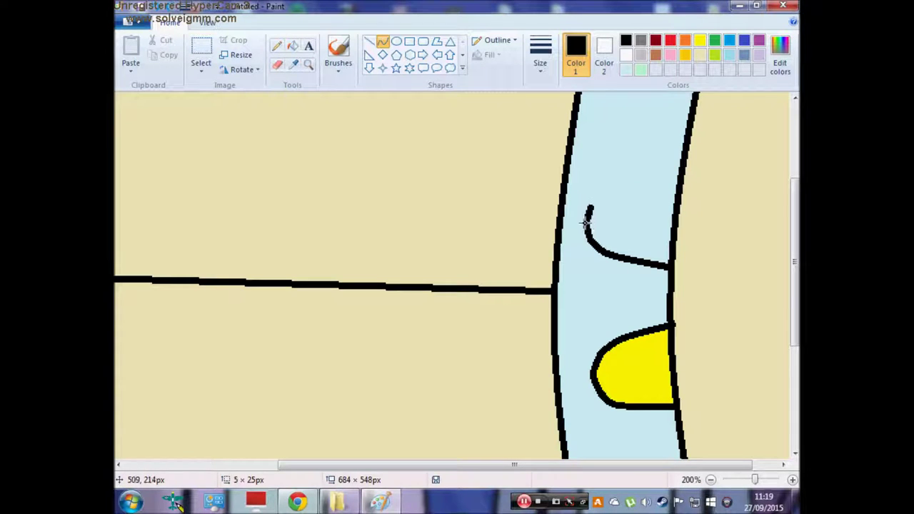
mouse_move(591, 207)
left_mouse_down()
mouse_move(657, 175)
mouse_move(680, 194)
left_mouse_up()
left_click_drag(627, 201, 618, 188)
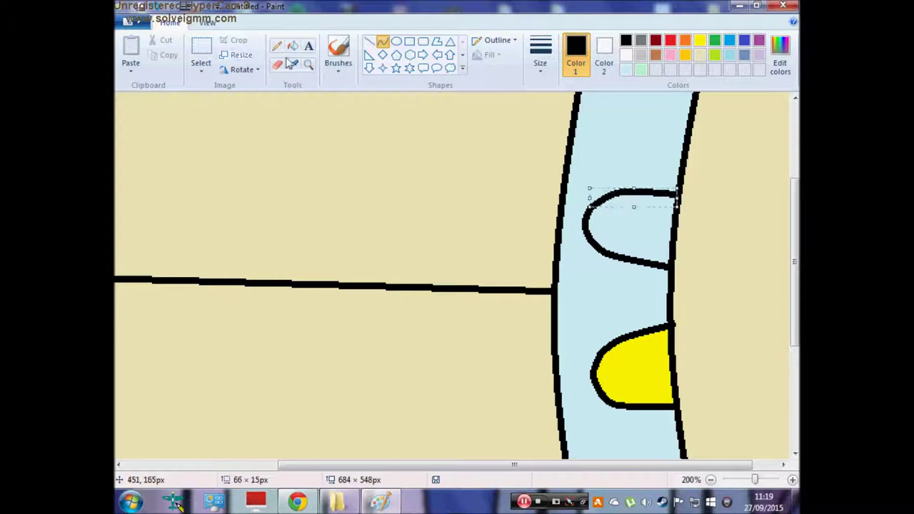
left_click(293, 46)
left_click(643, 214)
- Draw four nearly horizontal black lines leftward from the blue strip's left outline, level with the two yellow shapes' edges
left_click(369, 41)
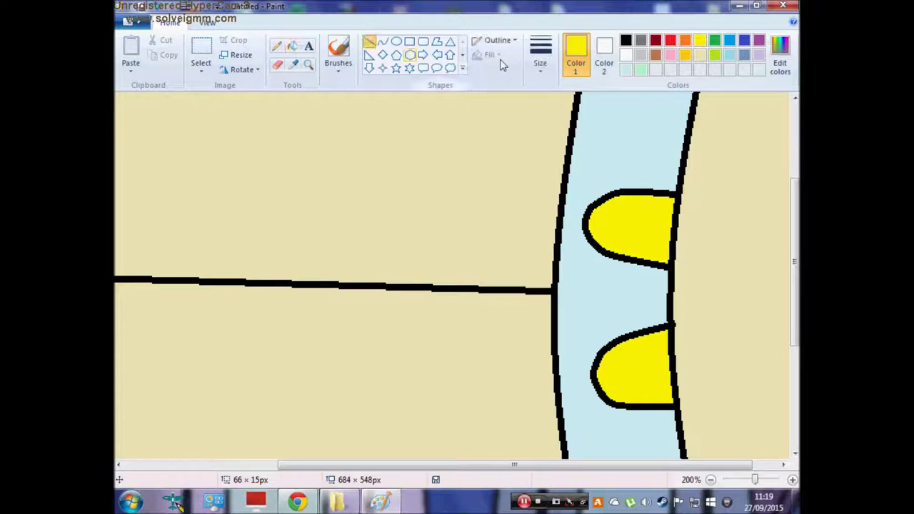
mouse_move(562, 197)
left_mouse_down()
mouse_move(320, 195)
mouse_move(359, 195)
left_mouse_up()
mouse_move(554, 266)
left_mouse_down()
mouse_move(346, 277)
mouse_move(356, 267)
left_mouse_up()
left_click_drag(464, 338, 353, 349)
left_click_drag(556, 420, 353, 418)
- Draw a black ellipse of about 228 × 243 px overlapping the left ends of the four arm lines
mouse_move(755, 480)
left_mouse_down()
mouse_move(738, 481)
mouse_move(751, 481)
left_mouse_up()
left_click(396, 41)
mouse_move(204, 199)
left_mouse_down()
mouse_move(366, 352)
mouse_move(355, 362)
left_mouse_up()
left_click_drag(279, 296, 295, 295)
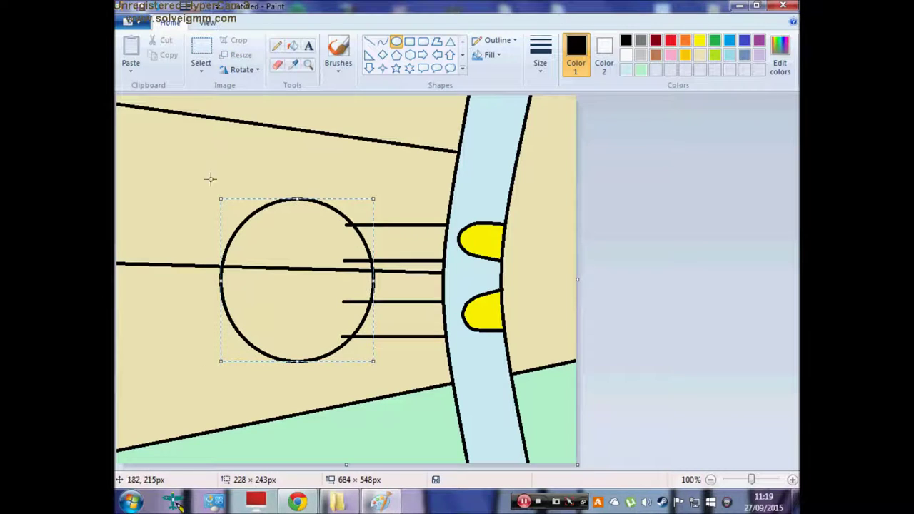
- Fill both arms and the sections of the ellipse with yellow
left_click(293, 45)
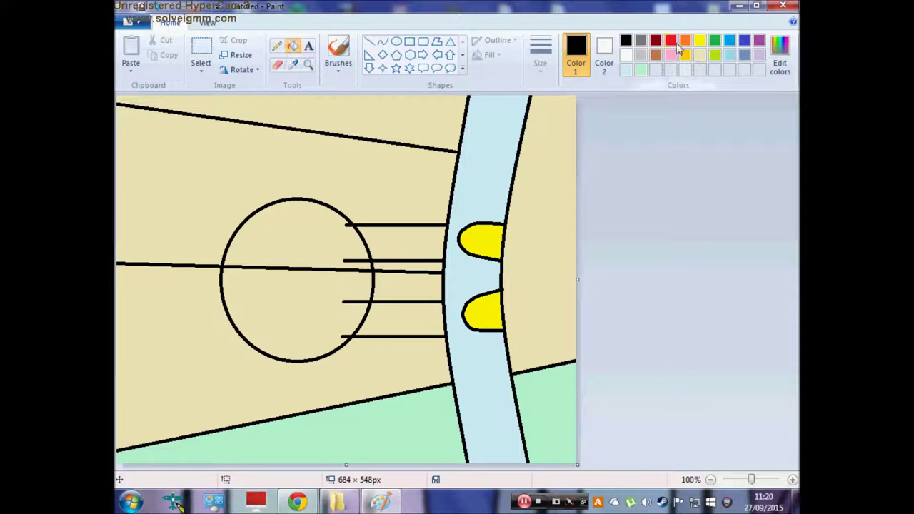
left_click(699, 41)
left_click(388, 249)
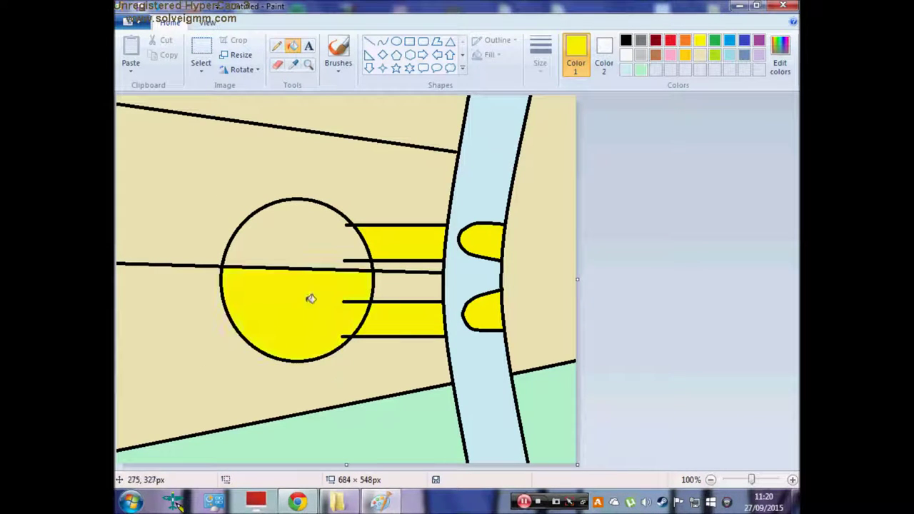
- Paint over the arm line ends and the middle line inside the ellipse with a yellow brush
left_click(344, 54)
left_click(791, 479)
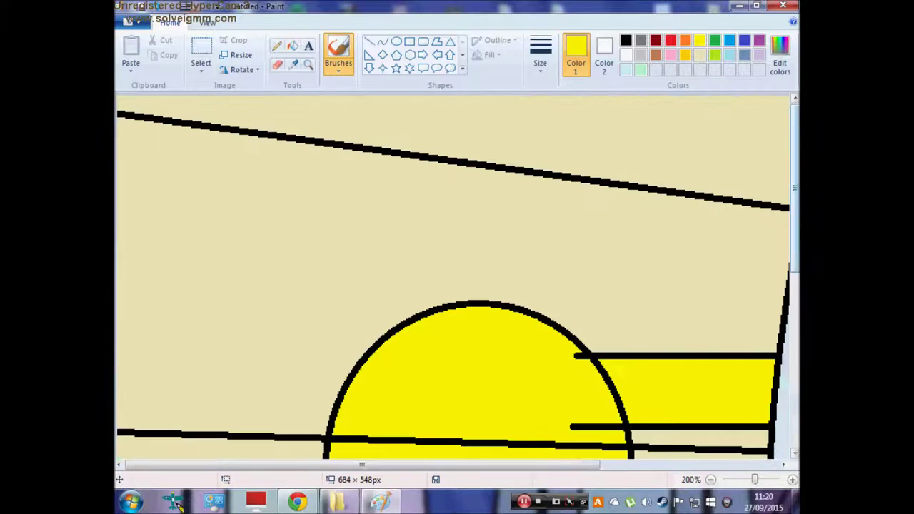
left_click_drag(795, 182, 795, 250)
left_click(540, 53)
left_click(544, 159)
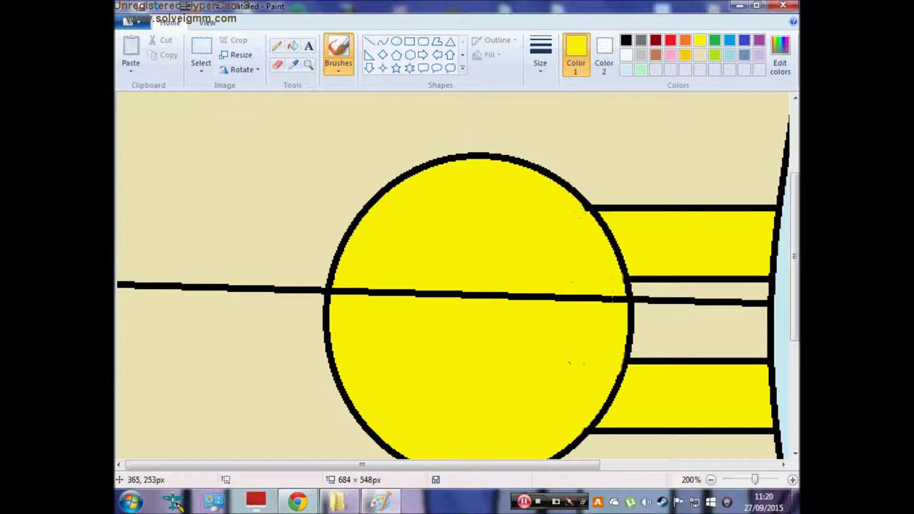
left_click_drag(594, 298, 481, 295)
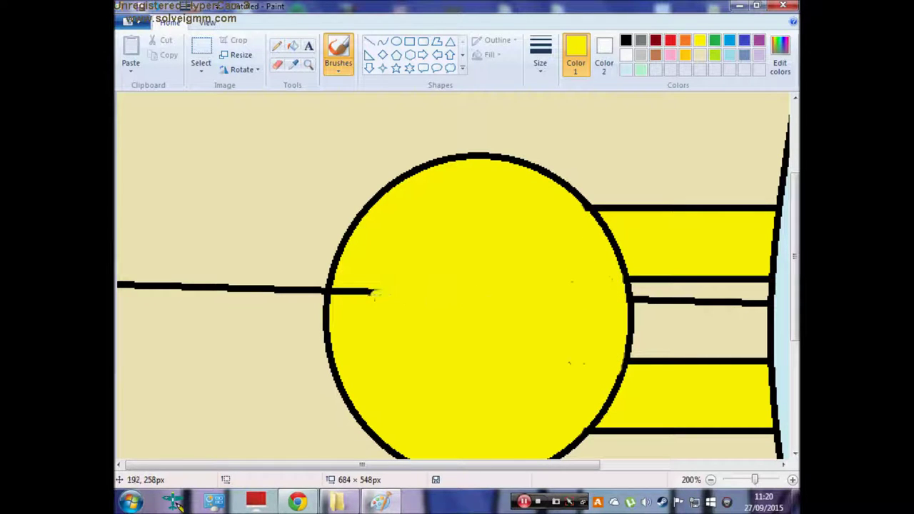
- Draw two black body curves from the ellipse's left side to the canvas edge, about 182 × 44 px and 173 × 25 px
left_click(382, 42)
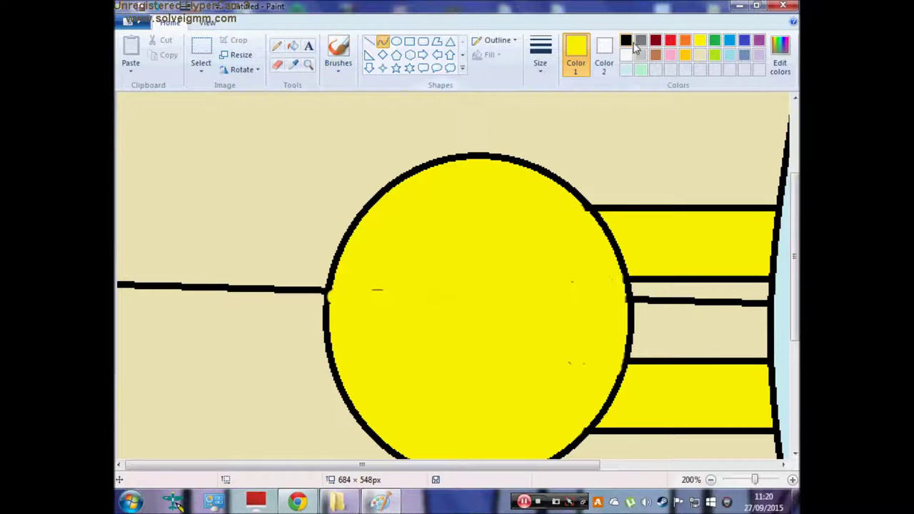
left_click(626, 40)
left_click_drag(332, 196, 112, 160)
mouse_move(283, 185)
left_mouse_down()
mouse_move(292, 163)
mouse_move(279, 155)
mouse_move(287, 199)
left_mouse_up()
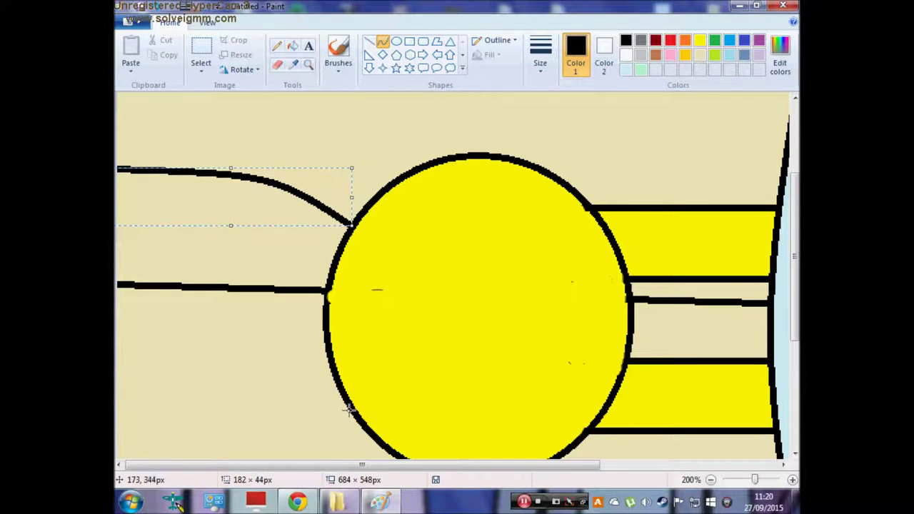
left_click_drag(349, 409, 118, 441)
left_click_drag(291, 415, 305, 440)
left_click(305, 441)
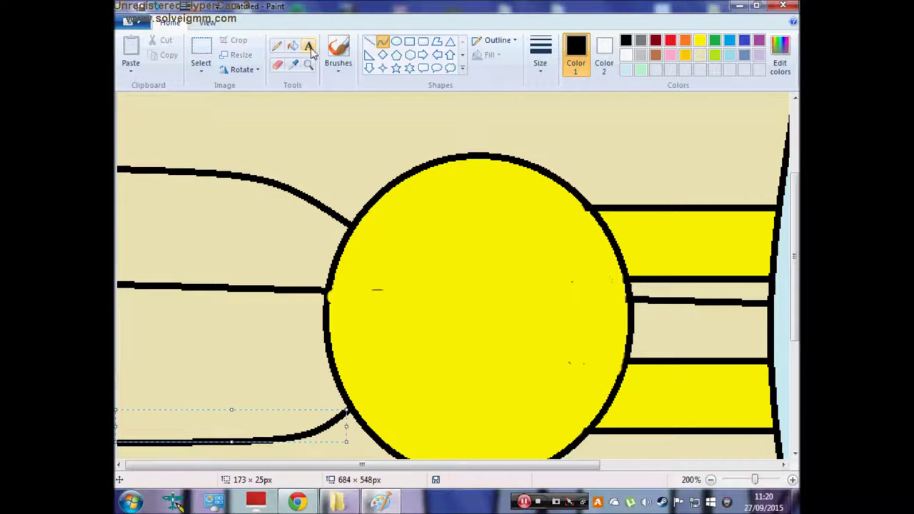
- Fill both body sections with yellow and paint over the line dividing them with a yellow brush
left_click(294, 46)
left_click(700, 41)
left_click(265, 247)
left_click(241, 357)
left_click(382, 40)
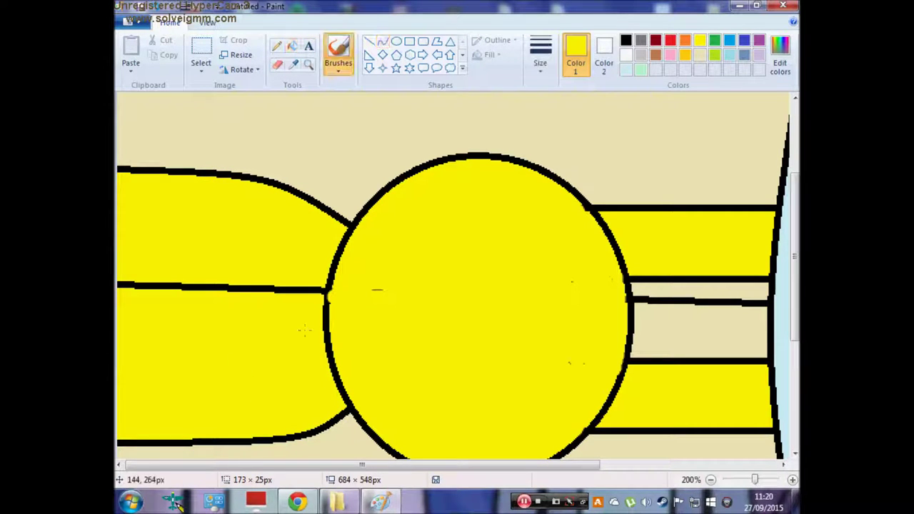
left_click_drag(315, 291, 185, 293)
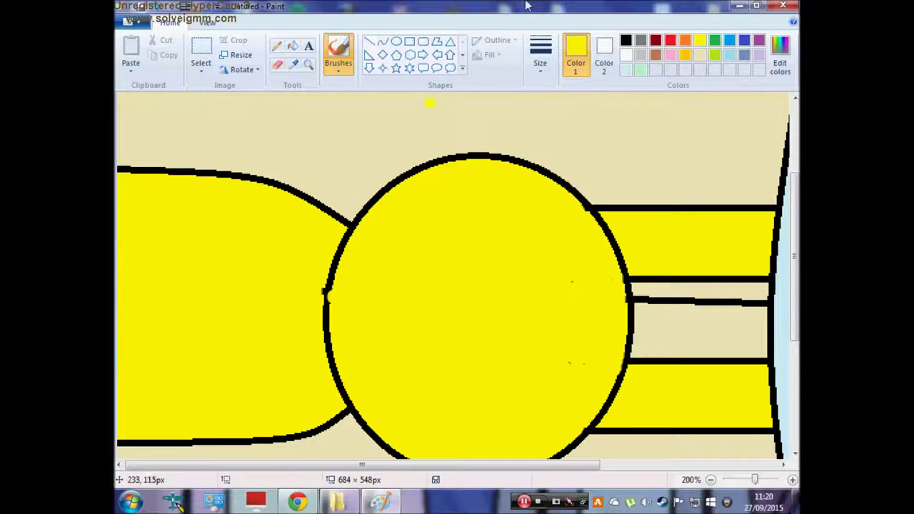
- Redraw the damaged left part of the ellipse's outline in black
left_click(625, 40)
left_click(383, 40)
left_click_drag(325, 334, 336, 262)
left_click(321, 294)
left_click(324, 294)
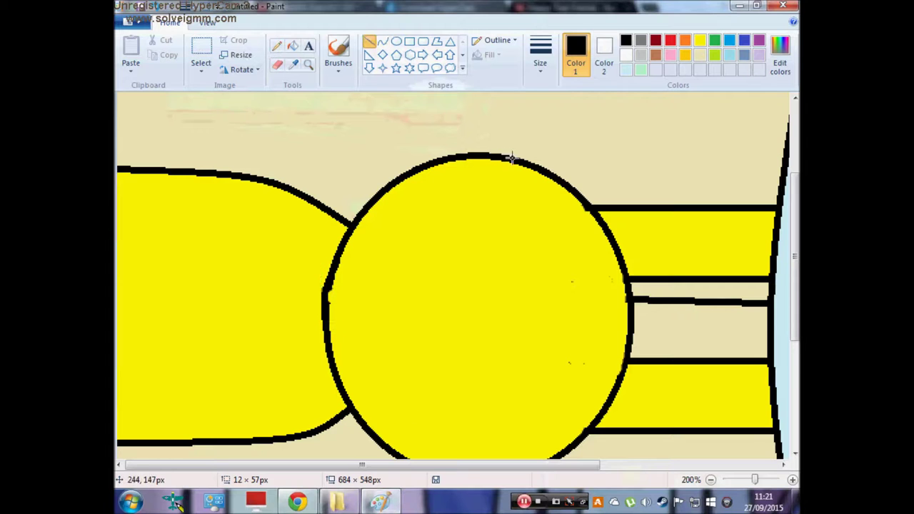
left_click_drag(457, 152, 195, 52)
left_click_drag(452, 150, 420, 164)
left_click_drag(357, 212, 119, 154)
left_click_drag(380, 194, 120, 119)
key("ctrl+z")
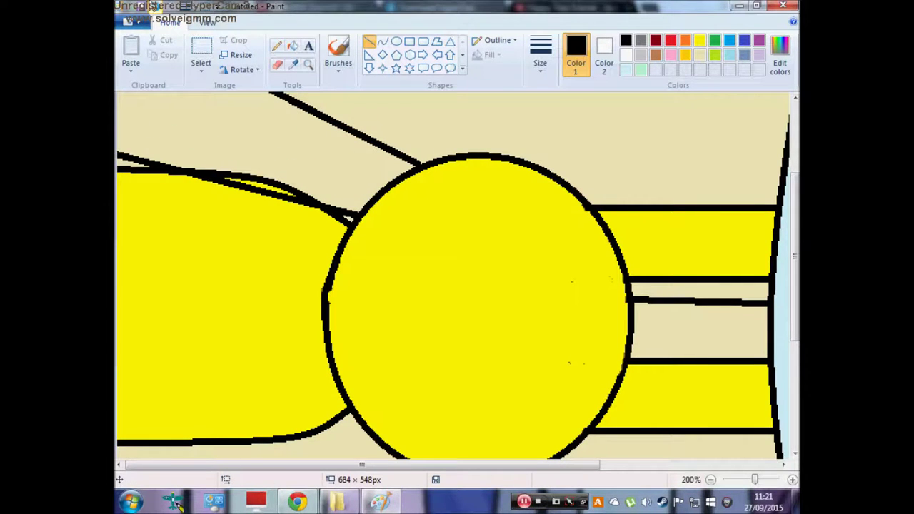
left_click(153, 6)
left_click(152, 6)
- Draw four straight black lines slanting up and left from the ellipse's upper left edge, forming an outer and an inner pair
mouse_move(372, 203)
left_mouse_down()
mouse_move(116, 92)
mouse_move(116, 101)
left_mouse_up()
mouse_move(469, 150)
left_mouse_down()
mouse_move(367, 92)
mouse_move(473, 148)
left_mouse_up()
left_click_drag(394, 176, 268, 106)
key("ctrl+z")
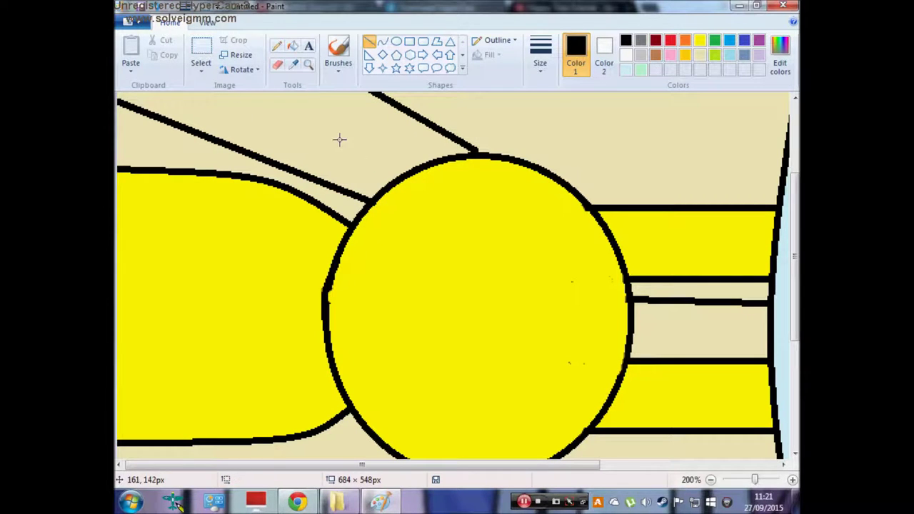
left_click_drag(393, 179, 194, 93)
left_click_drag(432, 158, 299, 84)
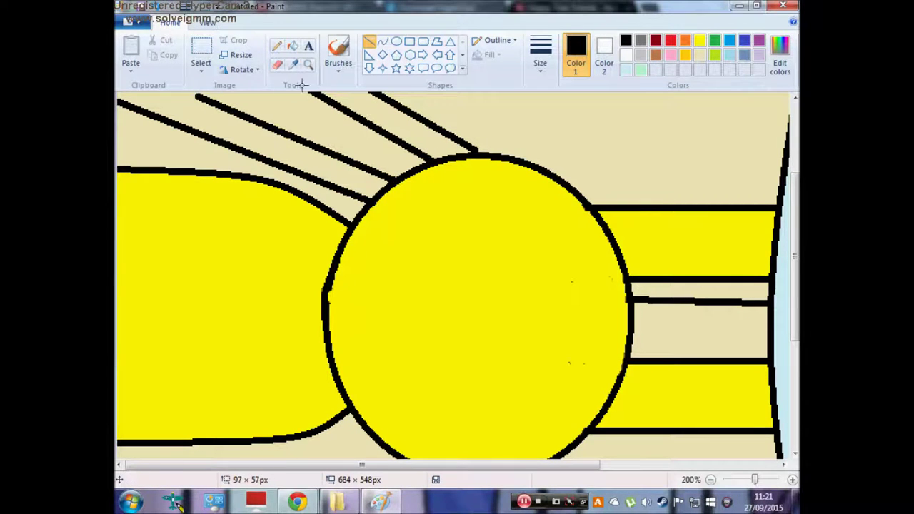
left_click(292, 45)
left_click(700, 40)
left_click(437, 137)
left_click(159, 8)
- Close the inner pair of lines with black curves into a rounded tip and extend the outer pair with curves around it
scroll(288, 198, "up", 3)
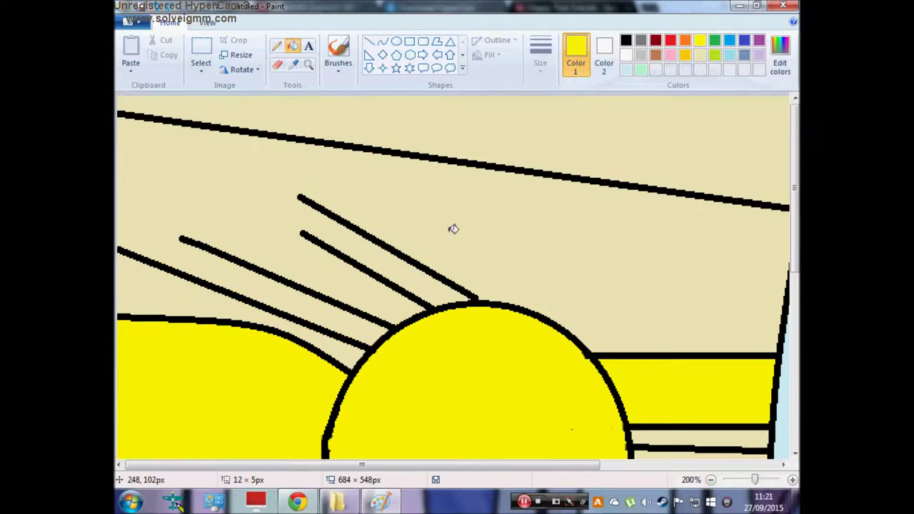
left_click(383, 41)
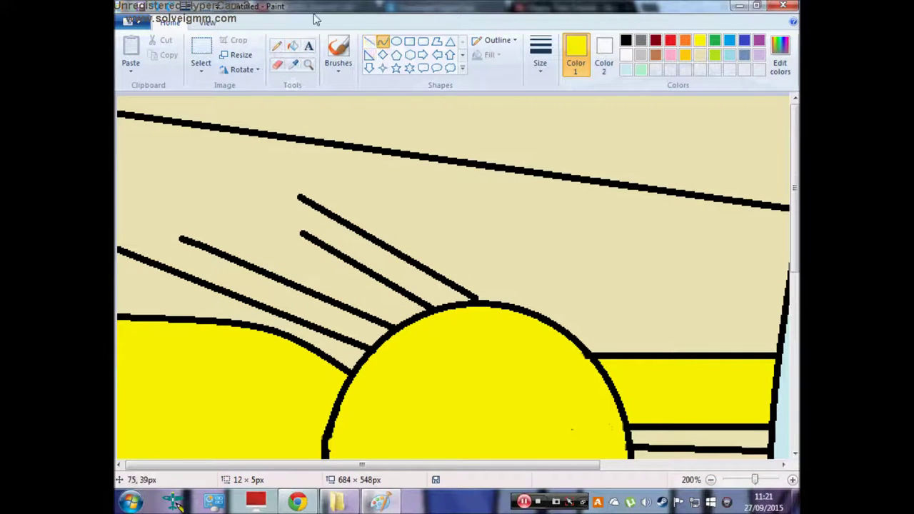
left_click(626, 41)
double_click(181, 238)
mouse_move(179, 240)
left_mouse_down()
mouse_move(139, 205)
mouse_move(147, 203)
left_mouse_up()
mouse_move(151, 215)
left_mouse_down()
mouse_move(147, 204)
mouse_move(178, 171)
mouse_move(150, 178)
mouse_move(303, 232)
left_mouse_up()
left_click(151, 178)
left_click(183, 149)
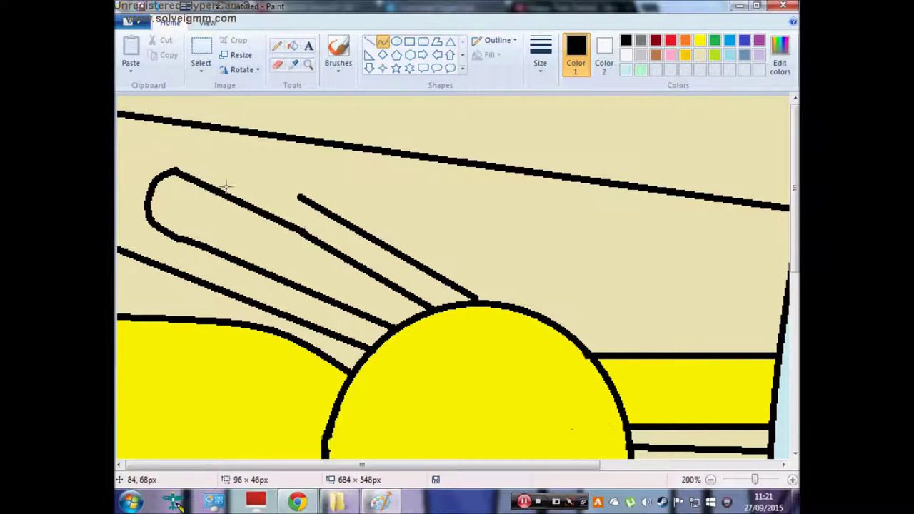
left_click_drag(226, 187, 204, 167)
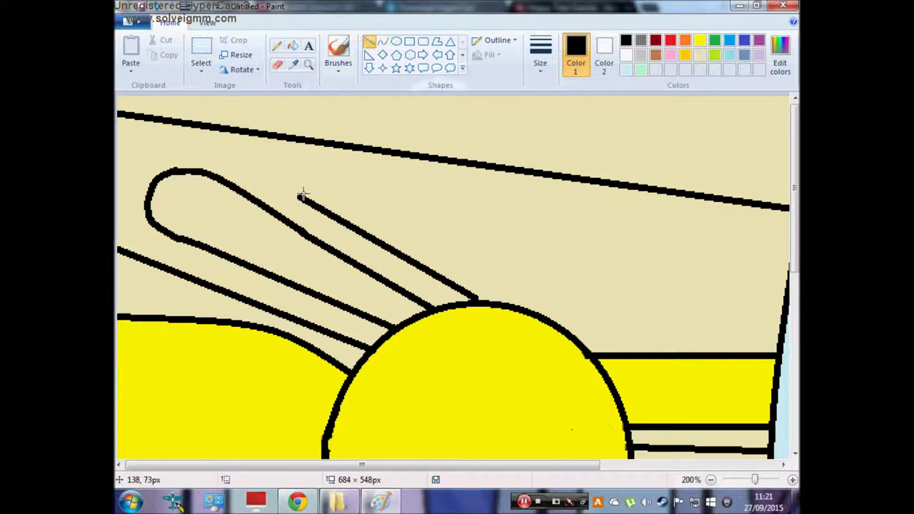
mouse_move(302, 199)
left_mouse_down()
mouse_move(240, 147)
mouse_move(128, 138)
mouse_move(164, 145)
mouse_move(149, 143)
mouse_move(107, 204)
mouse_move(104, 197)
left_mouse_up()
mouse_move(123, 171)
left_mouse_down()
mouse_move(114, 158)
mouse_move(132, 165)
left_mouse_up()
- Fill the upper ear's outer band with yellow and its inner area with white
left_click(293, 46)
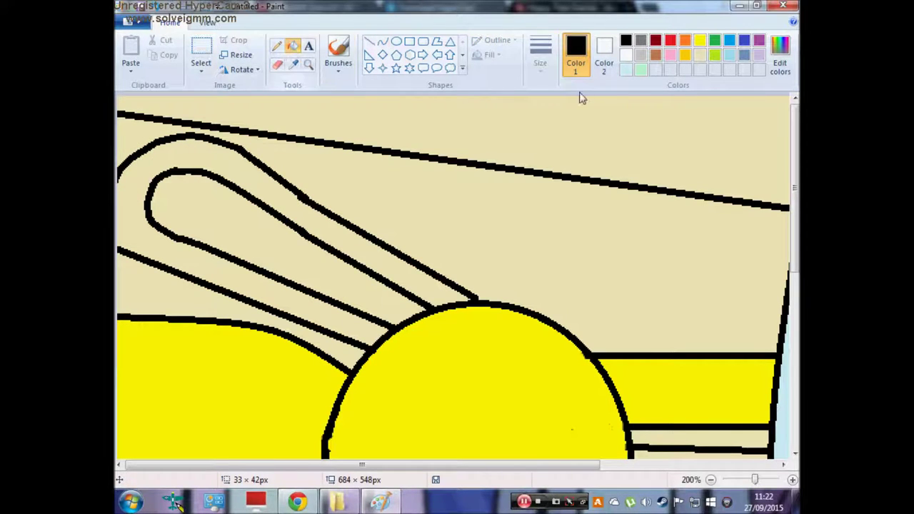
left_click(699, 40)
left_click(307, 211)
left_click(626, 55)
left_click(279, 236)
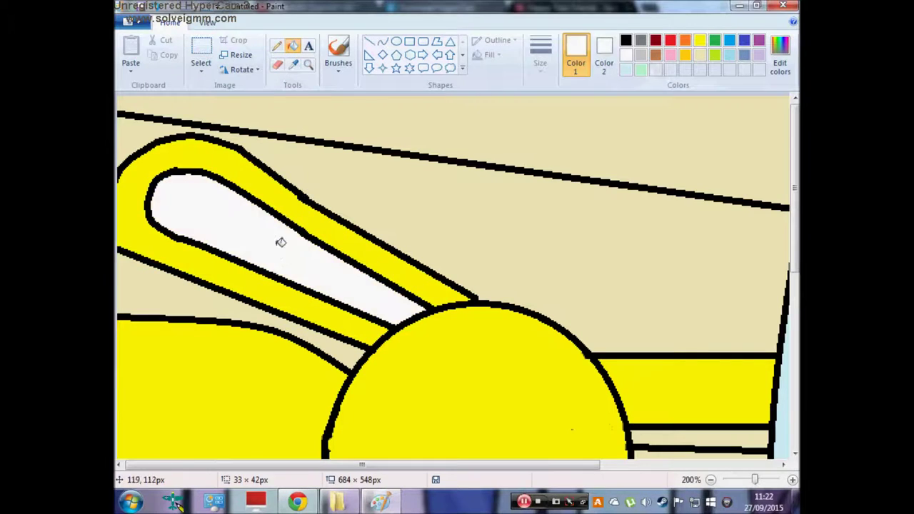
- Draw the black curves of a second ear between the ellipse's lower left edge and the underside of the body
scroll(282, 257, "down", 3)
scroll(284, 286, "down", 3)
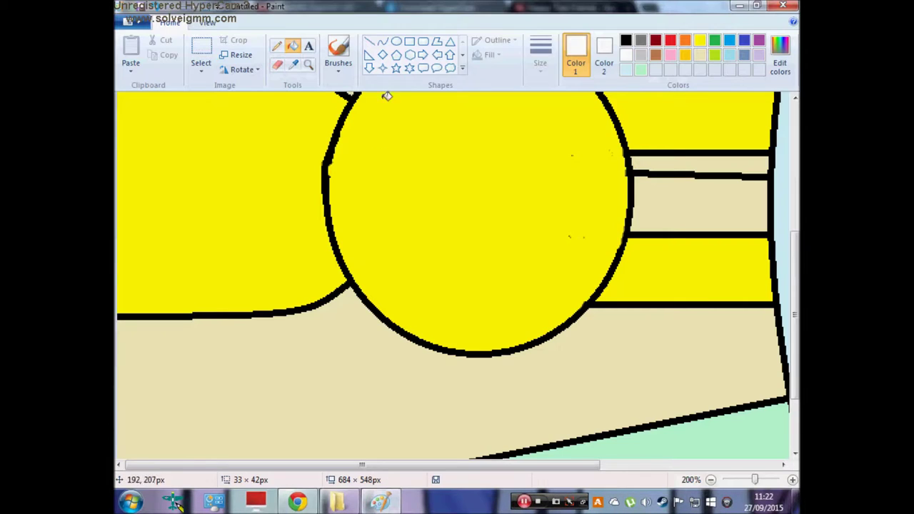
left_click(383, 41)
left_click(625, 40)
left_click_drag(460, 353, 330, 352)
left_click_drag(397, 325, 334, 325)
left_click(334, 325)
- Fill the lower ear's inner area with white and its outer band with yellow
left_click(292, 47)
left_click(626, 55)
left_click(347, 321)
key("ctrl+z")
left_click(354, 304)
left_click(699, 40)
left_click(306, 333)
scroll(488, 179, "up", 5)
scroll(450, 257, "down", 3)
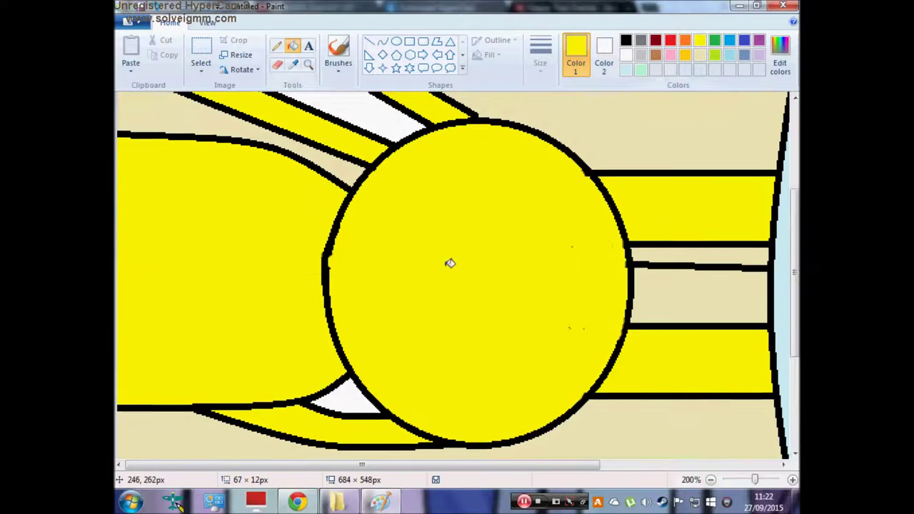
left_click(297, 501)
left_click(378, 503)
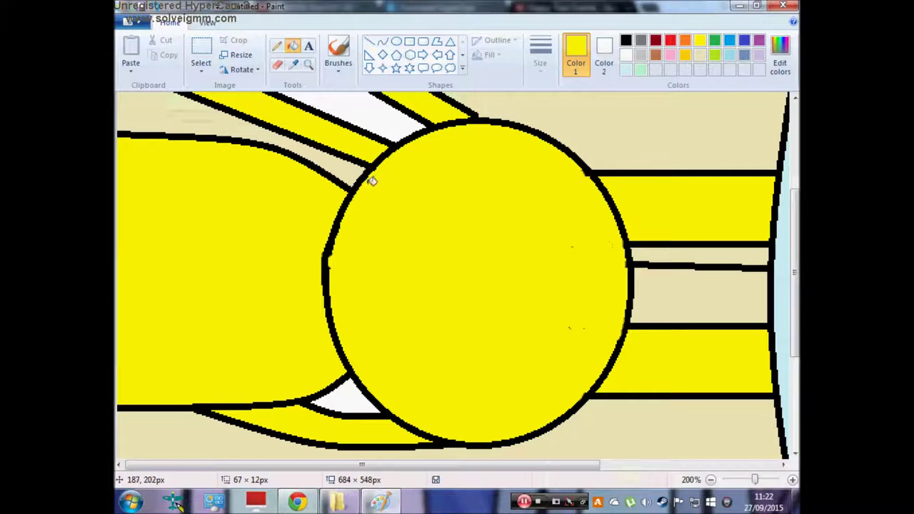
- Draw a black half-oval mouth in the ellipse, with a straight vertical edge on the body side and a curved edge facing the arms
left_click(625, 40)
mouse_move(375, 372)
left_mouse_down()
mouse_move(374, 207)
mouse_move(439, 238)
mouse_move(437, 335)
mouse_move(457, 286)
mouse_move(479, 329)
mouse_move(375, 373)
left_mouse_up()
left_click(422, 212)
left_click(422, 212)
left_click(444, 154)
left_click_drag(408, 355, 415, 364)
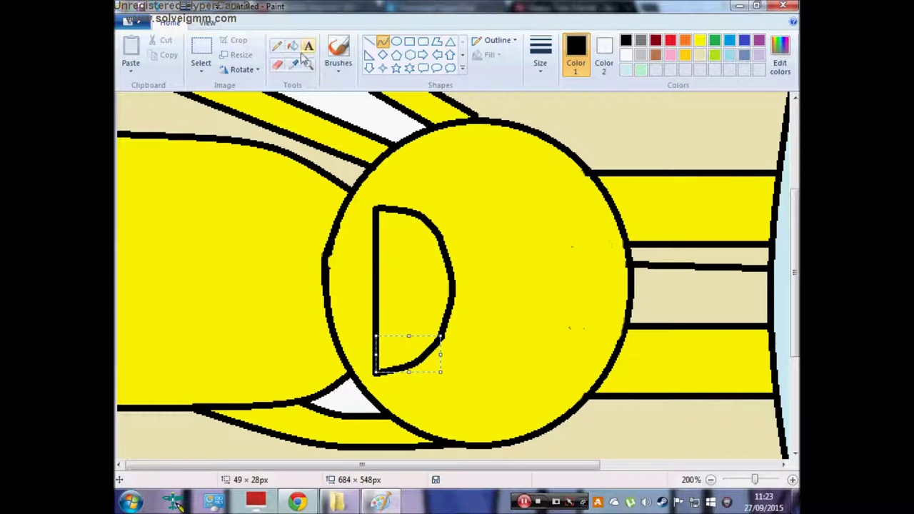
- Fill the mouth with dark red and brush over the yellow specks inside it
left_click(293, 46)
left_click(400, 314)
left_click(338, 54)
left_click(154, 6)
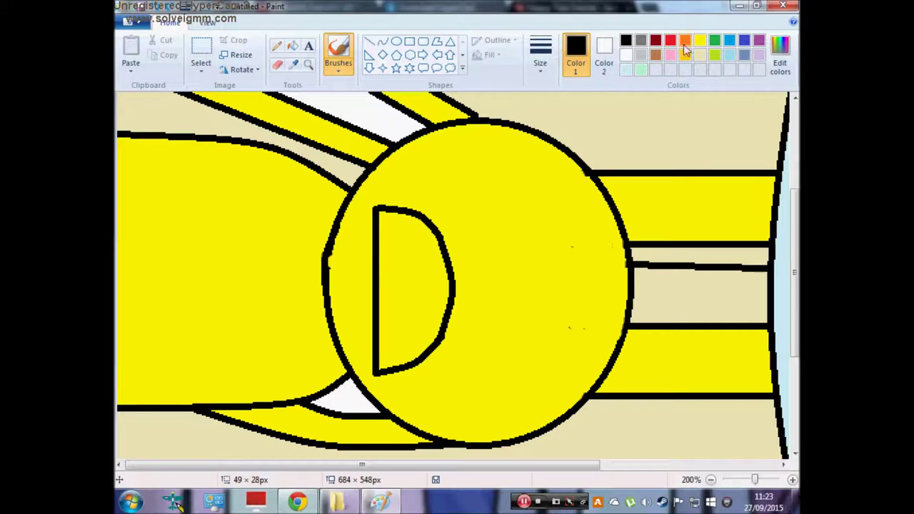
left_click(655, 40)
left_click(401, 271)
left_click(292, 45)
left_click(421, 271)
left_click(338, 54)
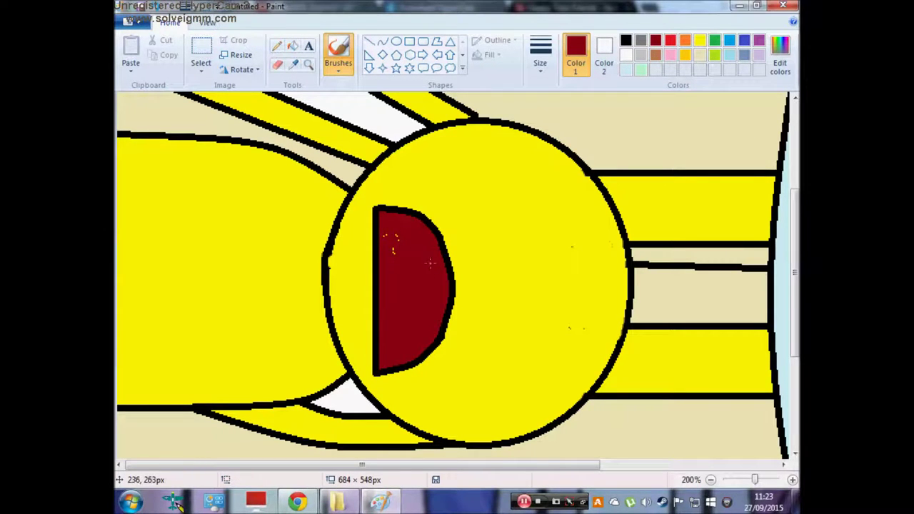
- Draw a black curve about 14 × 52 px inside the mouth against its straight edge and fill the enclosed area with pink
left_click(383, 42)
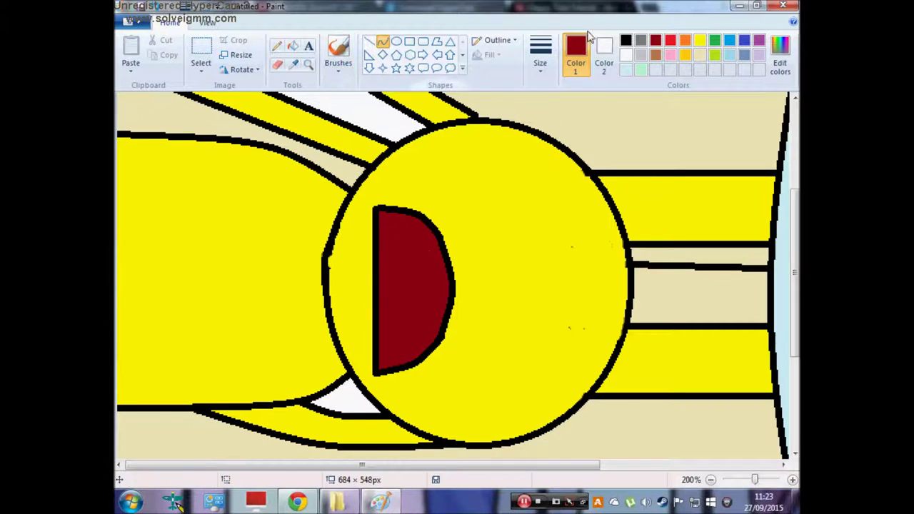
left_click(626, 40)
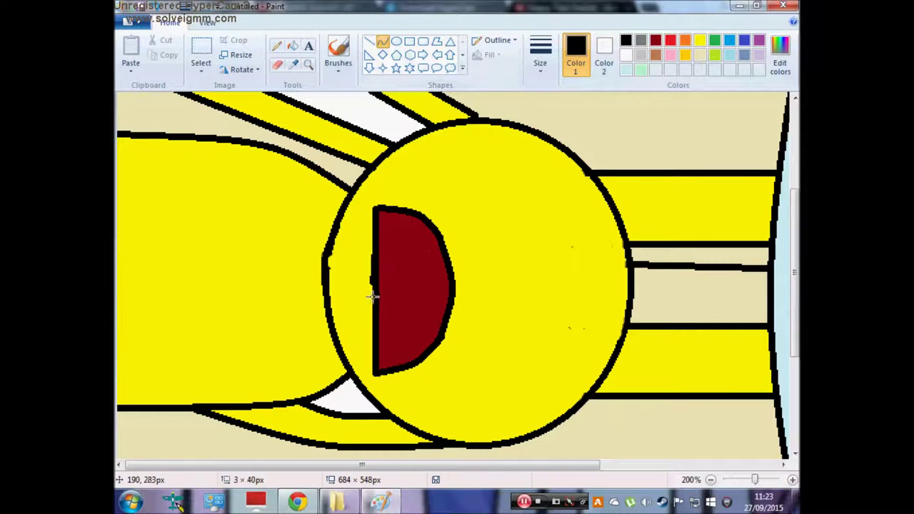
left_click_drag(374, 306, 388, 273)
key("ctrl+z")
left_click(293, 46)
left_click(670, 60)
left_click(387, 284)
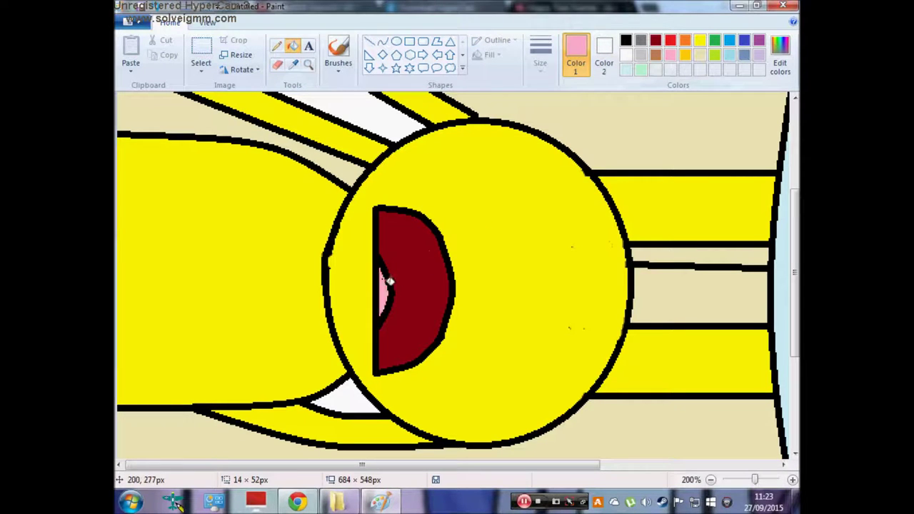
- Paint a solid black shape beside the pink area with the brush, with a dark red patch in its middle
left_click(339, 51)
left_click(627, 40)
left_click(542, 68)
left_click(570, 172)
left_click(540, 53)
left_click(571, 143)
mouse_move(386, 279)
left_mouse_down()
mouse_move(403, 262)
mouse_move(432, 270)
left_mouse_up()
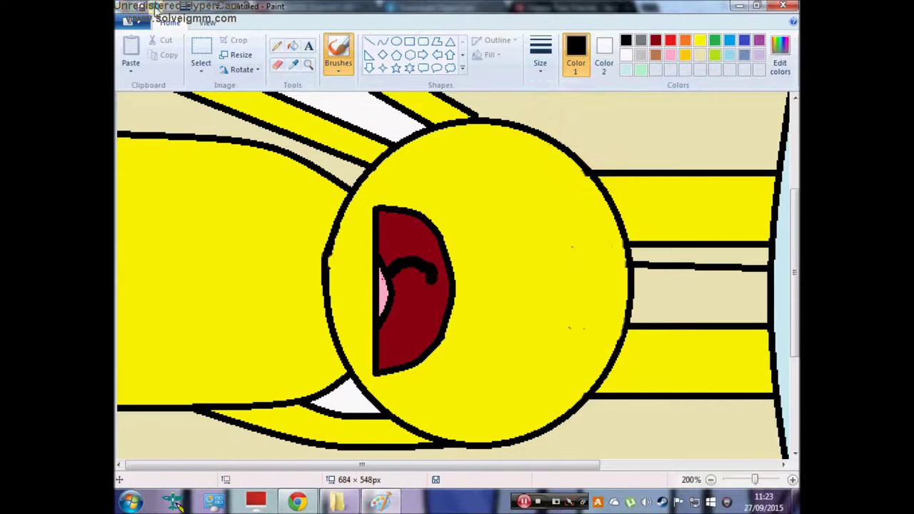
left_click(152, 6)
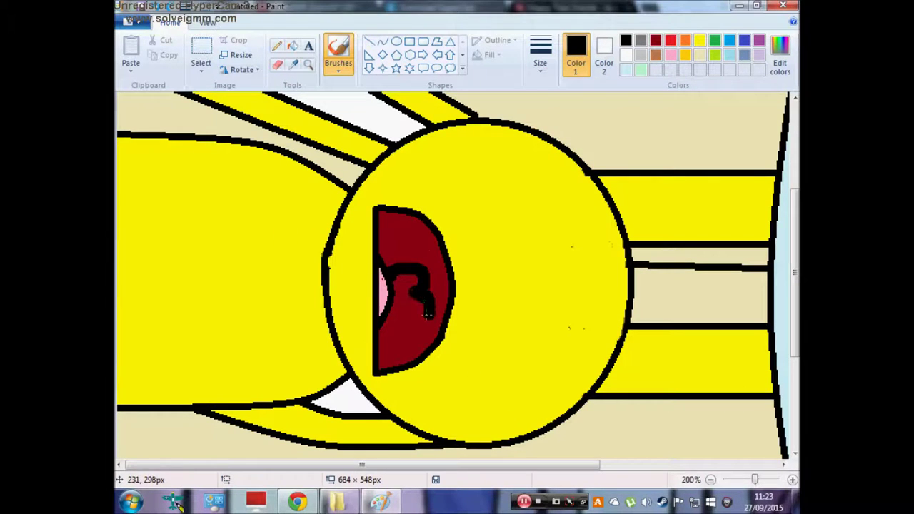
left_click_drag(393, 321, 404, 291)
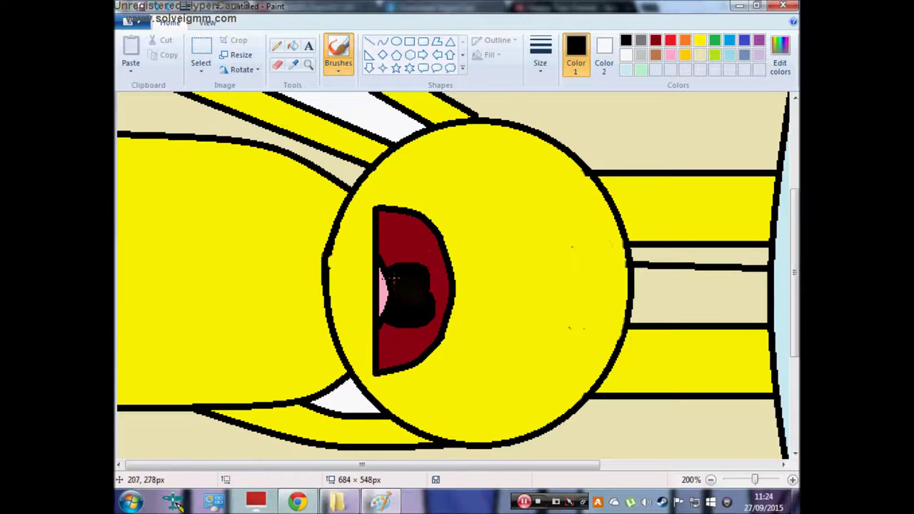
left_click(655, 41)
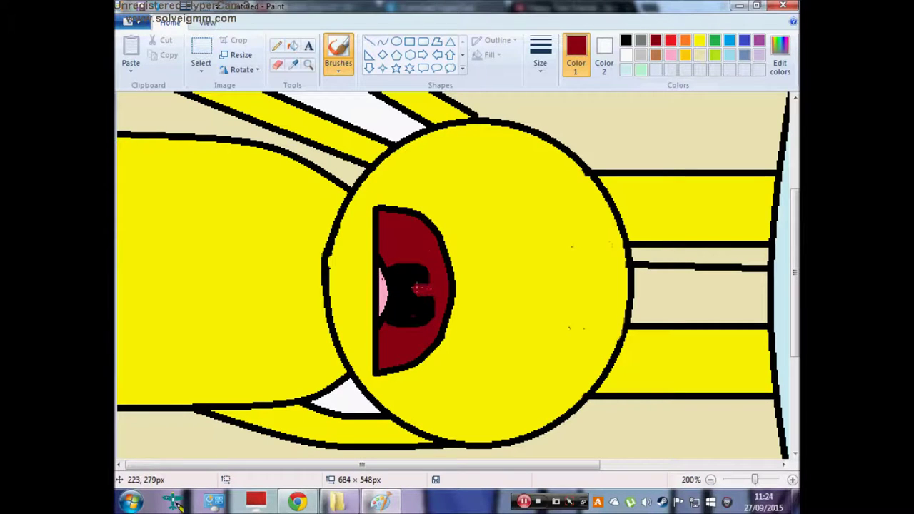
- Draw two black diagonals from the black shape to the mouth's curved edge and a horizontal line about 57 px long extending past that edge
left_click(369, 41)
left_click(626, 40)
mouse_move(434, 255)
left_mouse_down()
mouse_move(405, 275)
mouse_move(417, 271)
mouse_move(420, 307)
mouse_move(500, 290)
left_mouse_up()
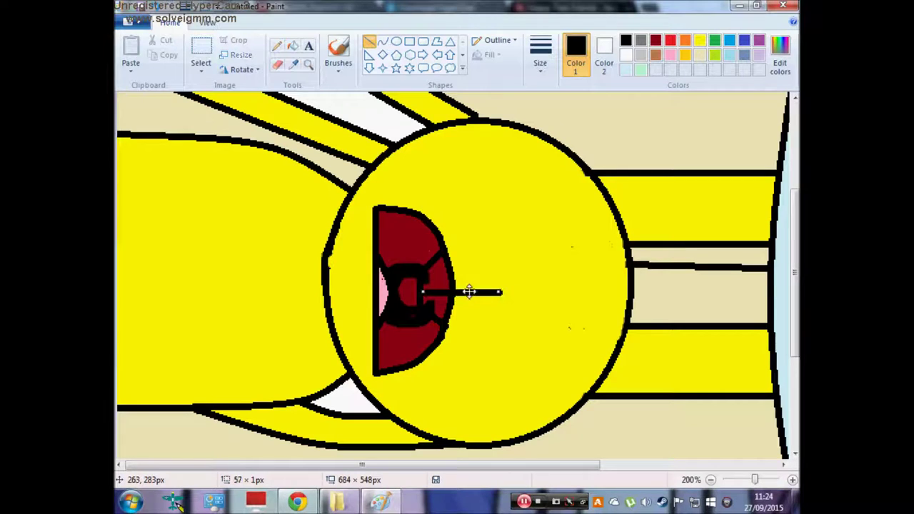
- Fill the two areas between the diagonals with white and brush their ragged edges clean
left_click(292, 45)
left_click(626, 54)
left_click(449, 273)
left_click(436, 306)
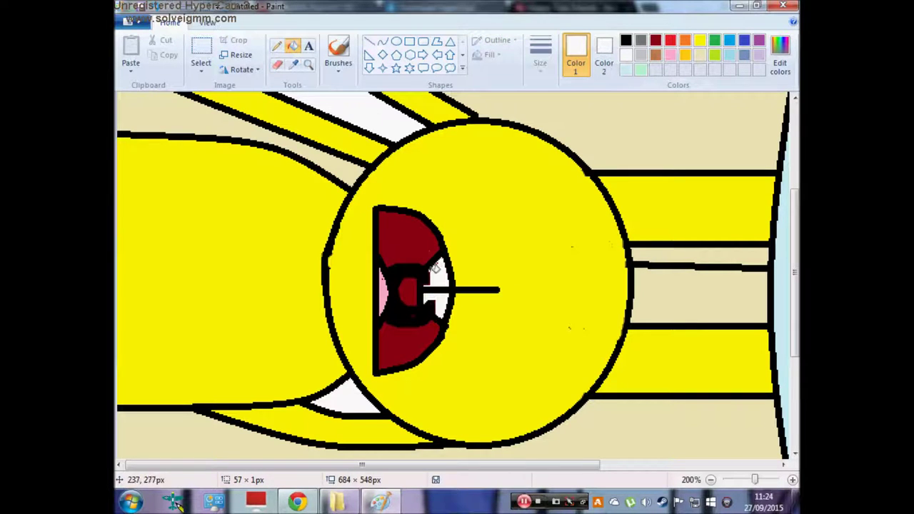
left_click(337, 53)
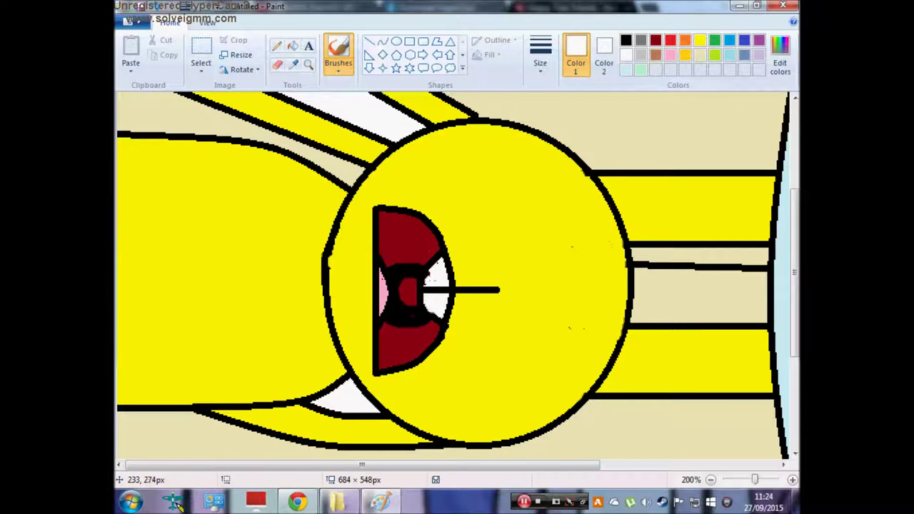
- Draw a black belly outline inside the body: a bulging curve about 76 px tall with upper and lower curves to the canvas edge
left_click(383, 41)
left_click(626, 40)
left_click_drag(259, 323, 259, 217)
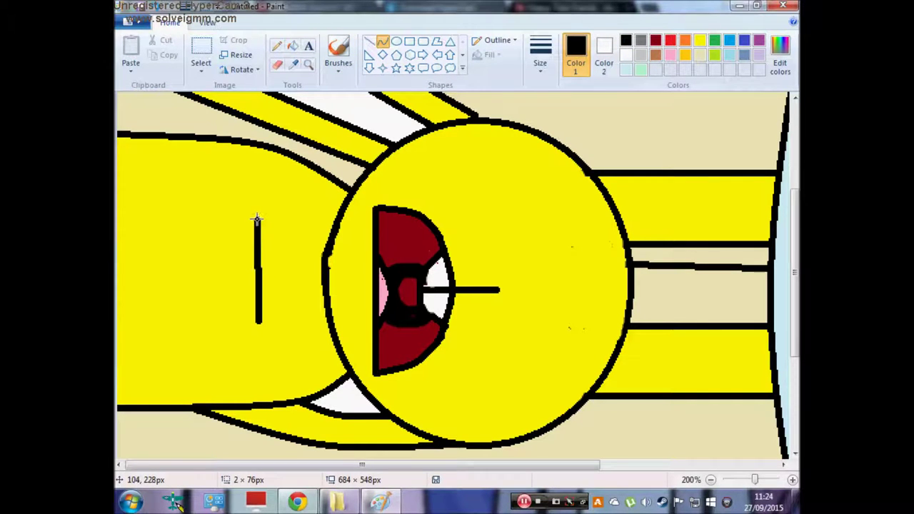
mouse_move(259, 270)
left_mouse_down()
mouse_move(283, 270)
mouse_move(274, 277)
left_mouse_up()
left_click(283, 270)
left_click(382, 44)
mouse_move(265, 323)
left_mouse_down()
mouse_move(118, 336)
mouse_move(244, 340)
left_mouse_up()
left_click_drag(265, 227, 117, 199)
left_click_drag(232, 216, 236, 196)
- Fill the belly area inside the body with white
left_click(293, 46)
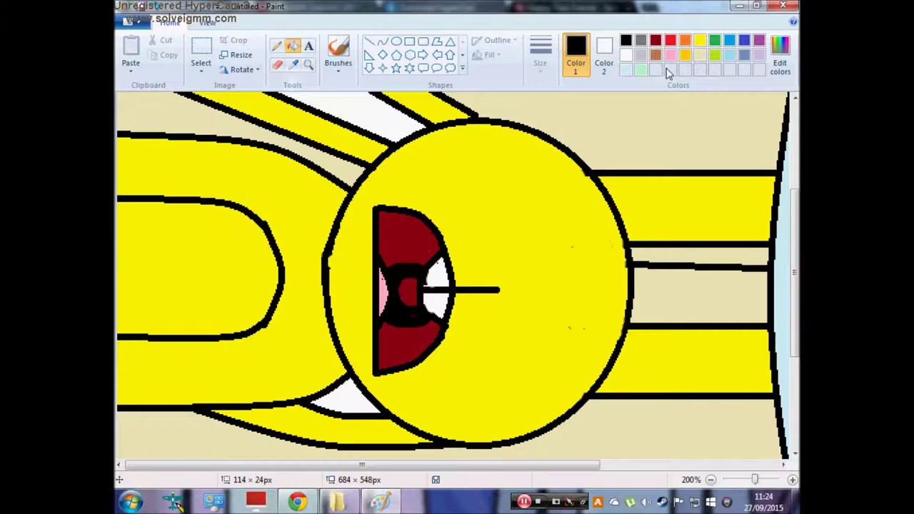
left_click(626, 55)
left_click(232, 214)
- Draw a black heart shape about 33 × 29 px in the ellipse, above the horizontal line's free end
mouse_move(794, 272)
left_mouse_down()
mouse_move(794, 192)
mouse_move(794, 278)
left_mouse_up()
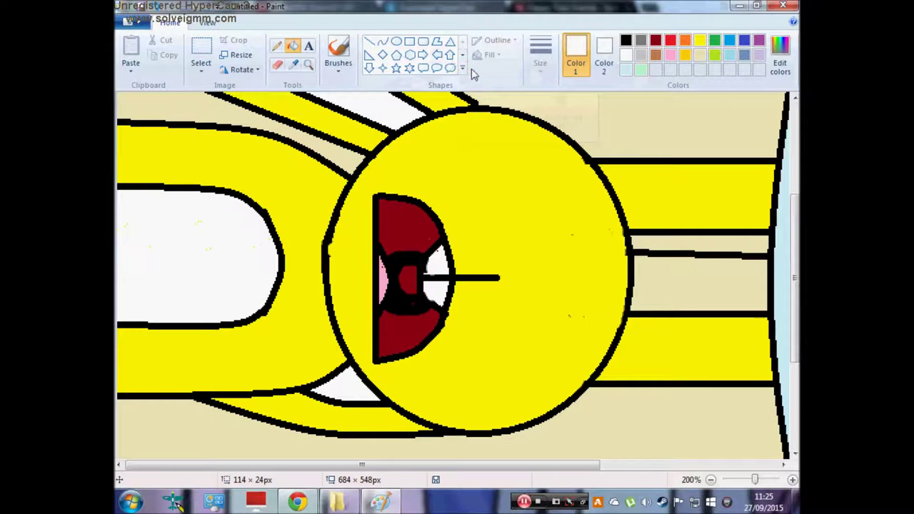
left_click(462, 68)
left_click(368, 83)
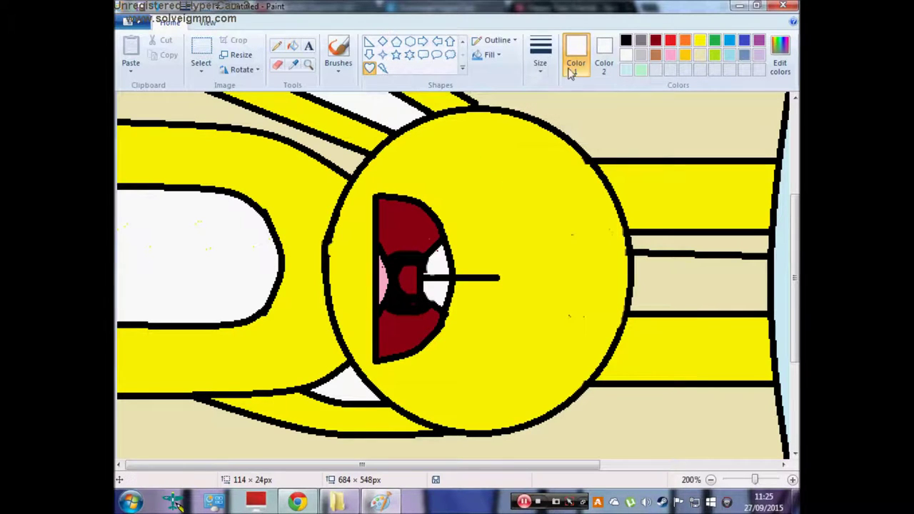
left_click(626, 40)
left_click_drag(503, 191, 550, 232)
right_click(522, 213)
mouse_move(559, 286)
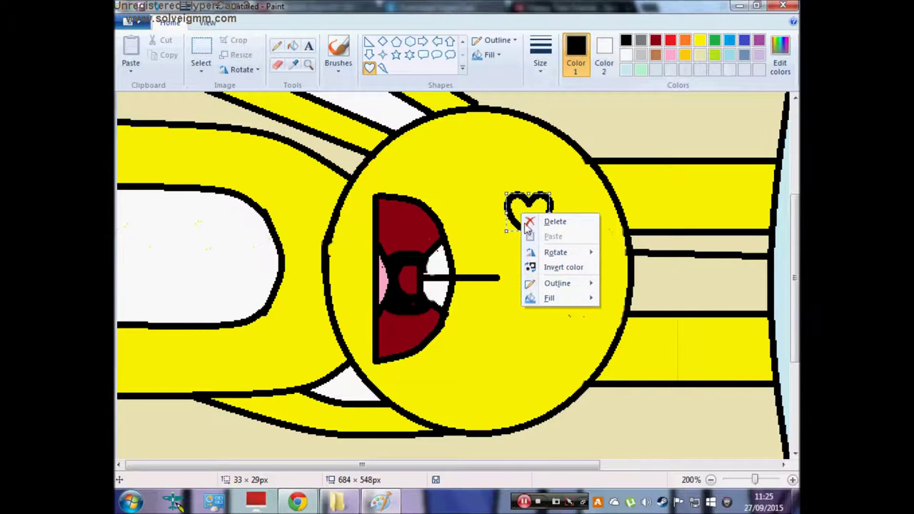
left_click(485, 198)
left_click(474, 206)
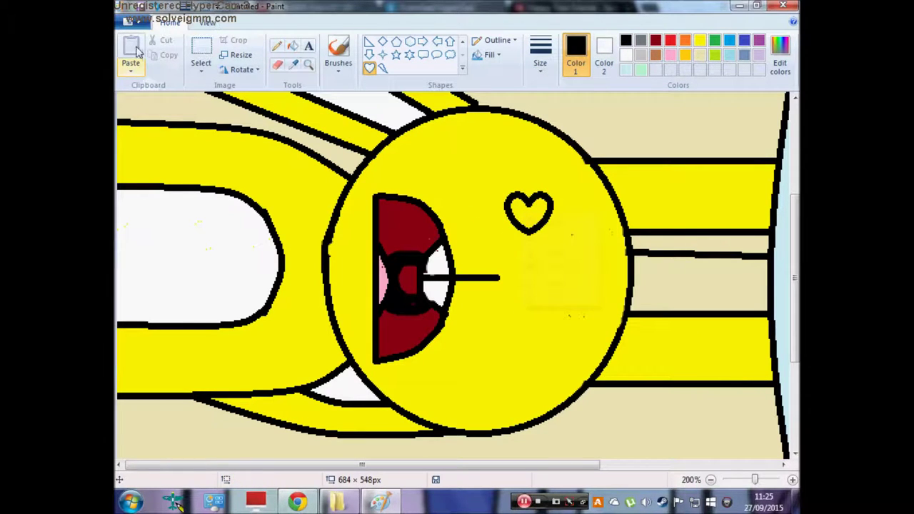
- Select the heart, rotate it right 90° and move it onto the free end of the horizontal line
left_click(202, 48)
left_click_drag(559, 199, 561, 182)
left_click(446, 169)
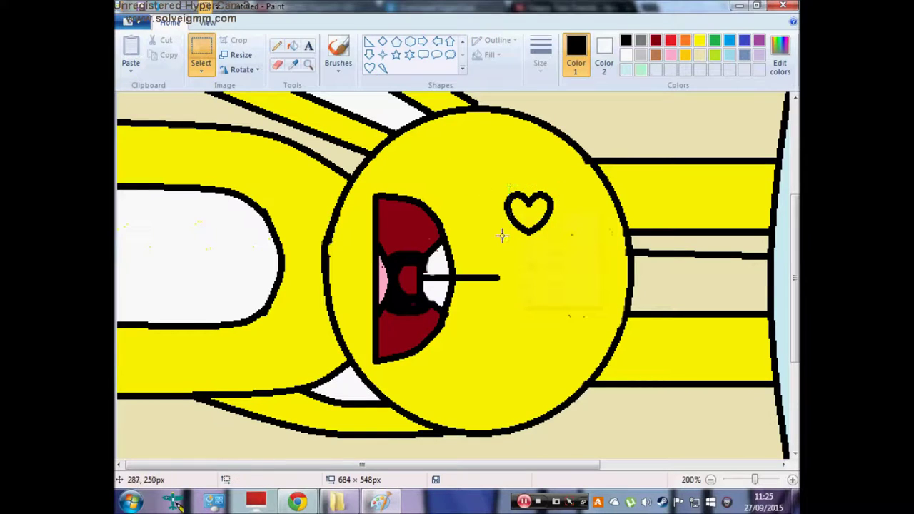
right_click(537, 214)
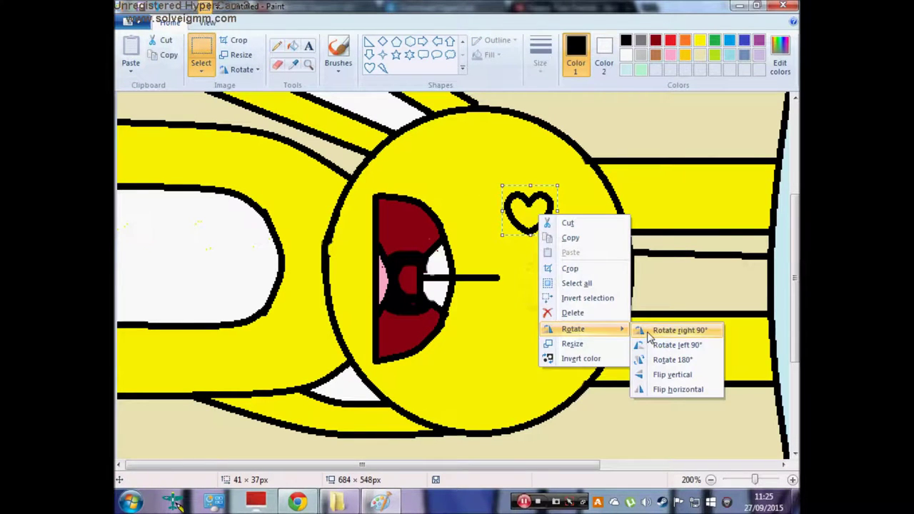
left_click(651, 329)
left_click_drag(532, 224, 505, 292)
- Fill the square gap left by the moved heart with yellow and the heart with pink
left_click(292, 48)
left_click(519, 217)
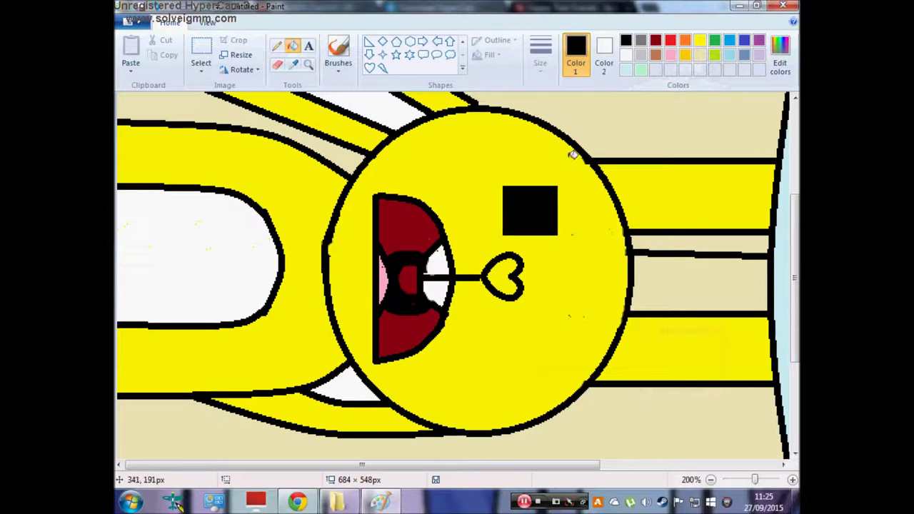
left_click(700, 41)
left_click(530, 211)
left_click(671, 55)
left_click(506, 276)
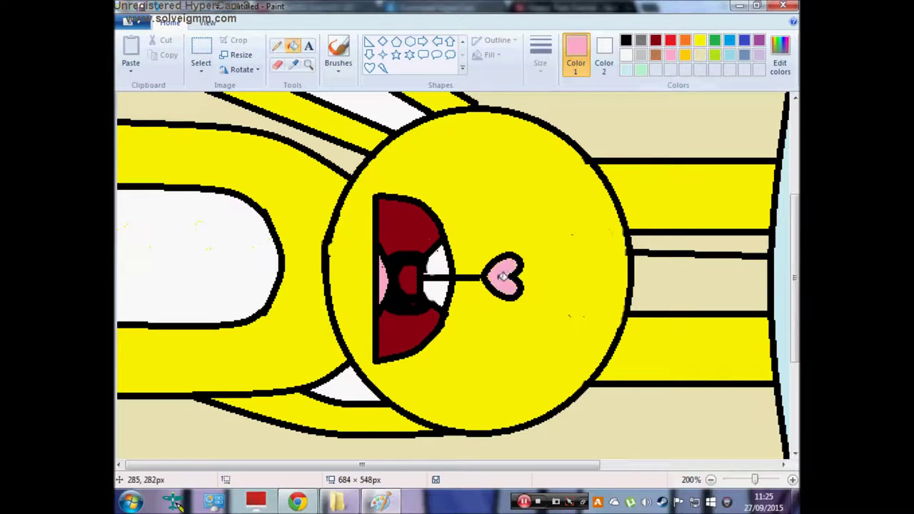
- Check the reference video frame in the browser, return to Paint and draw two black cheek circles, the lower one about 29 × 29 px
left_click(285, 503)
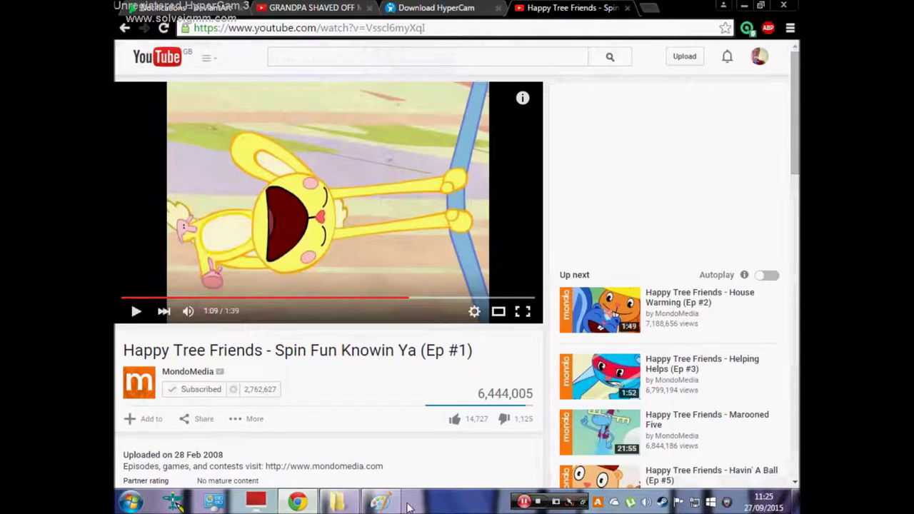
left_click(396, 504)
left_click(397, 41)
left_click(626, 40)
mouse_move(442, 140)
left_mouse_down()
mouse_move(502, 201)
mouse_move(444, 167)
left_mouse_up()
mouse_move(443, 354)
left_mouse_down()
mouse_move(483, 406)
mouse_move(482, 392)
mouse_move(453, 388)
left_mouse_up()
- Fill both cheek circles with pink, undoing any fill that colours an outline
left_click(293, 46)
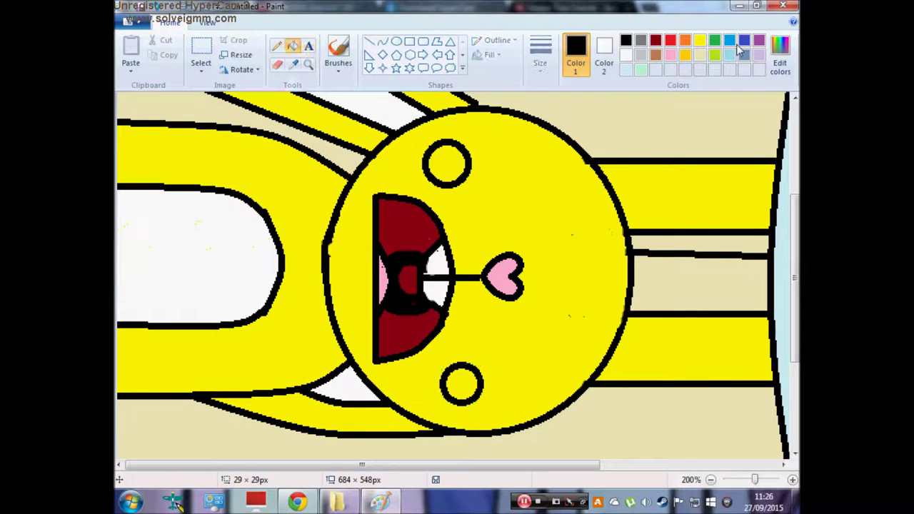
left_click(670, 55)
left_click(446, 164)
left_click(443, 386)
left_click(458, 180)
left_click(470, 403)
left_click(155, 6)
left_click(156, 5)
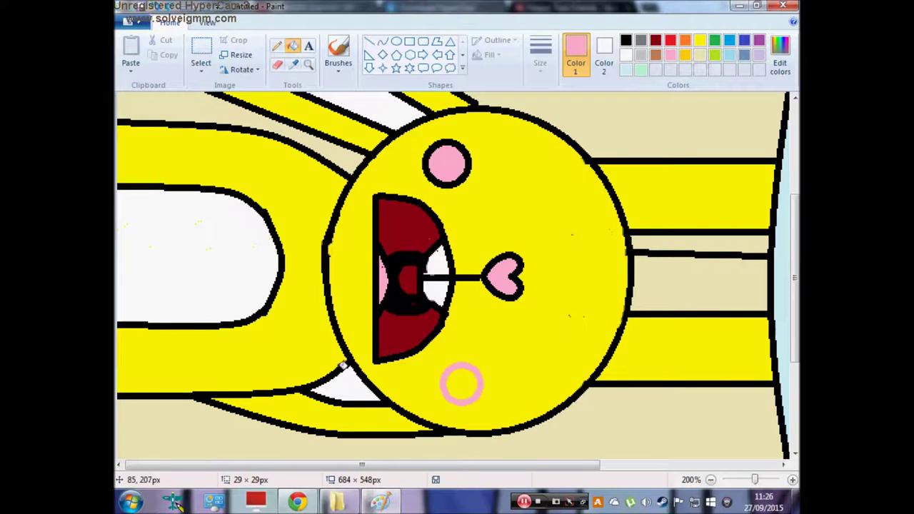
left_click(464, 387)
- Draw two curved black lines as closed eyes between the nose and the head's edge, using the third line thickness
left_click(383, 41)
left_click(539, 54)
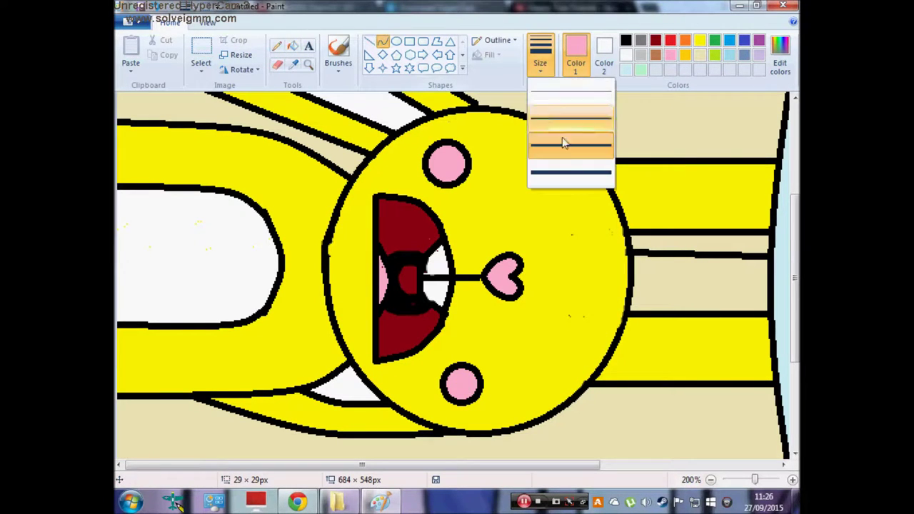
left_click(564, 139)
left_click(626, 40)
mouse_move(556, 244)
left_mouse_down()
mouse_move(553, 167)
mouse_move(574, 203)
mouse_move(581, 198)
mouse_move(547, 200)
mouse_move(558, 202)
left_mouse_up()
left_click_drag(531, 312, 529, 387)
left_click_drag(531, 350, 552, 348)
- Brush a closed, scalloped white tuft outline with the thickest stroke over the head's edge between the two arms
left_click(345, 48)
left_click(541, 66)
left_click(570, 173)
left_click(626, 55)
mouse_move(646, 308)
left_mouse_down()
mouse_move(622, 310)
mouse_move(595, 281)
mouse_move(599, 249)
mouse_move(615, 229)
mouse_move(674, 242)
mouse_move(683, 273)
mouse_move(646, 313)
left_mouse_up()
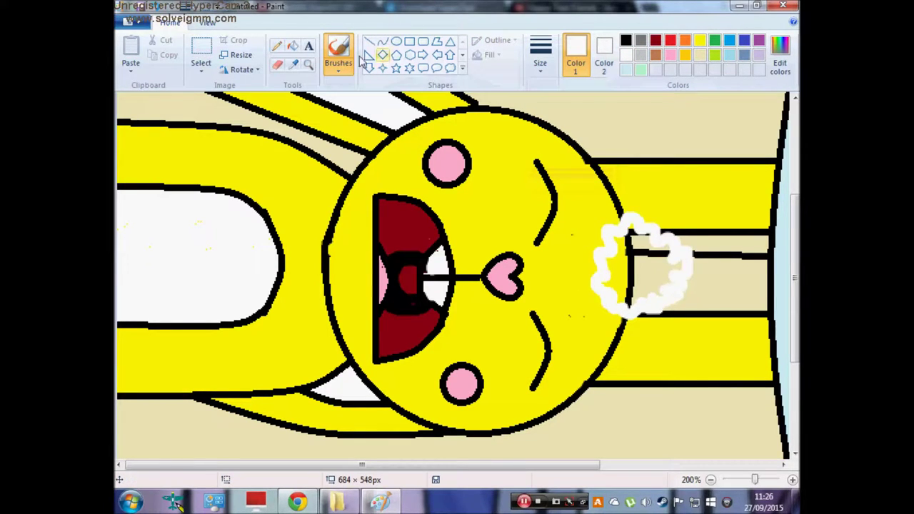
- Fill the inside of the scalloped tuft with white and brush over the leftover line fragments
left_click(293, 46)
left_click(654, 250)
left_click(648, 244)
left_click(632, 253)
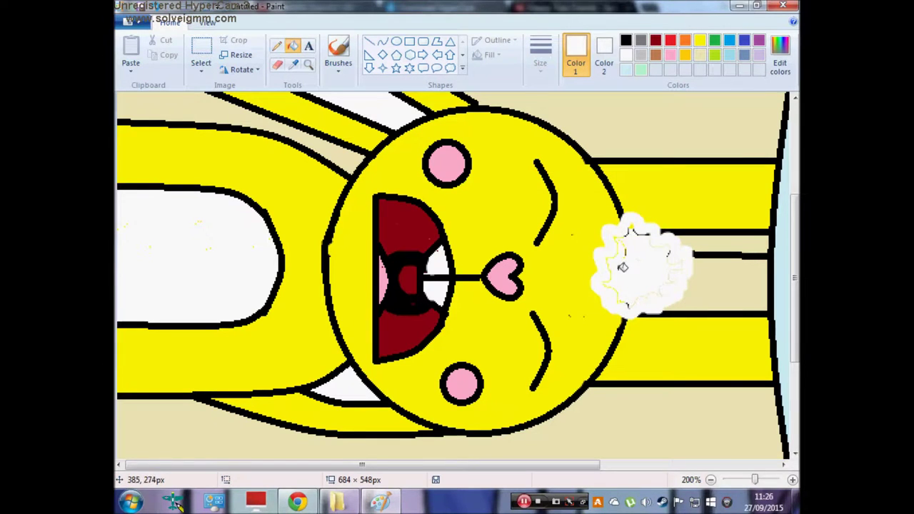
left_click(339, 48)
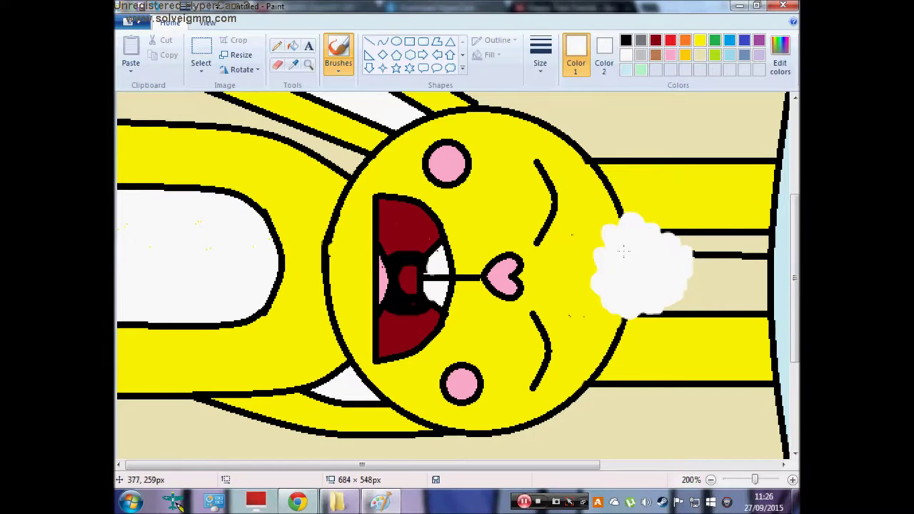
- Trace the lower and right edges of the white tuft with black curves at 300% zoom
left_click(763, 479)
left_click_drag(433, 464, 631, 460)
left_click_drag(794, 250, 794, 277)
left_click(382, 41)
left_click(626, 41)
left_click_drag(420, 308, 452, 335)
mouse_move(434, 326)
left_mouse_down()
mouse_move(427, 332)
mouse_move(482, 330)
mouse_move(465, 339)
mouse_move(514, 326)
mouse_move(497, 338)
mouse_move(545, 304)
mouse_move(553, 280)
mouse_move(551, 300)
mouse_move(550, 229)
left_mouse_up()
left_click(506, 311)
left_click(158, 8)
left_click(551, 300)
mouse_move(553, 258)
left_mouse_down()
mouse_move(563, 257)
mouse_move(534, 218)
mouse_move(512, 213)
left_mouse_up()
left_click(563, 258)
- Close the tuft's outline with black curves along its upper and left edges, undoing a misplaced curve
mouse_move(532, 223)
left_mouse_down()
mouse_move(539, 216)
mouse_move(485, 194)
mouse_move(438, 200)
left_mouse_up()
left_click(540, 216)
left_click(489, 217)
left_click(157, 7)
mouse_move(461, 189)
left_mouse_down()
mouse_move(465, 177)
mouse_move(427, 228)
left_mouse_up()
left_click(465, 177)
mouse_move(424, 213)
left_mouse_down()
mouse_move(415, 207)
mouse_move(416, 260)
mouse_move(408, 239)
mouse_move(419, 305)
mouse_move(403, 292)
mouse_move(467, 269)
left_mouse_up()
left_click(411, 210)
left_click(408, 239)
- Draw four short black curves running from the tuft's left and upper edges towards its centre
left_click_drag(444, 267, 442, 273)
left_click(441, 271)
mouse_move(431, 228)
left_mouse_down()
mouse_move(461, 245)
mouse_move(440, 241)
left_mouse_up()
left_click(439, 241)
left_click_drag(490, 201, 477, 238)
left_click_drag(482, 220, 474, 218)
left_click(474, 218)
mouse_move(532, 218)
left_mouse_down()
mouse_move(497, 252)
mouse_move(508, 230)
left_mouse_up()
left_click(508, 230)
- Add inward black curves at the tuft's right edge, about 24 × 11 px, and lower edge, about 8 × 21 px, and return to 100% zoom
left_click_drag(551, 283, 502, 274)
left_click_drag(524, 277, 527, 269)
left_click(528, 268)
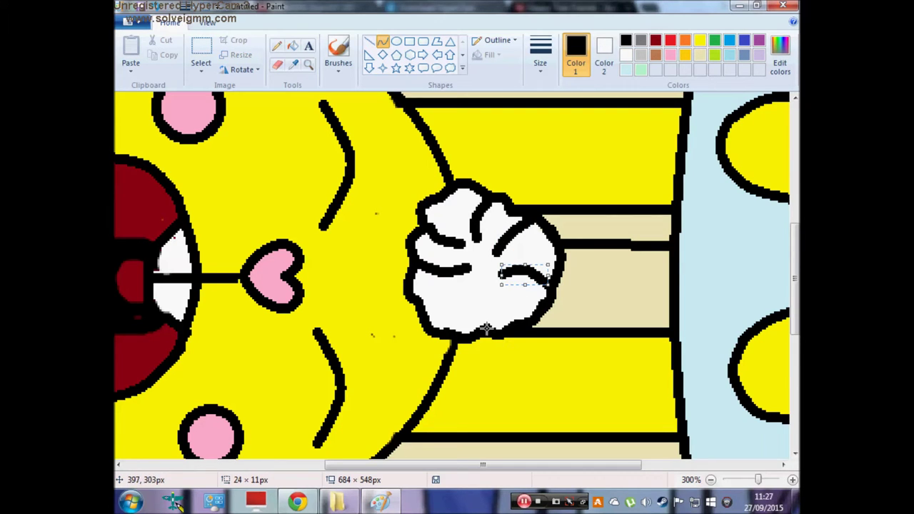
left_click_drag(488, 329, 481, 284)
left_click_drag(485, 305, 494, 304)
left_click(494, 302)
mouse_move(759, 479)
left_mouse_down()
mouse_move(732, 478)
mouse_move(751, 479)
left_mouse_up()
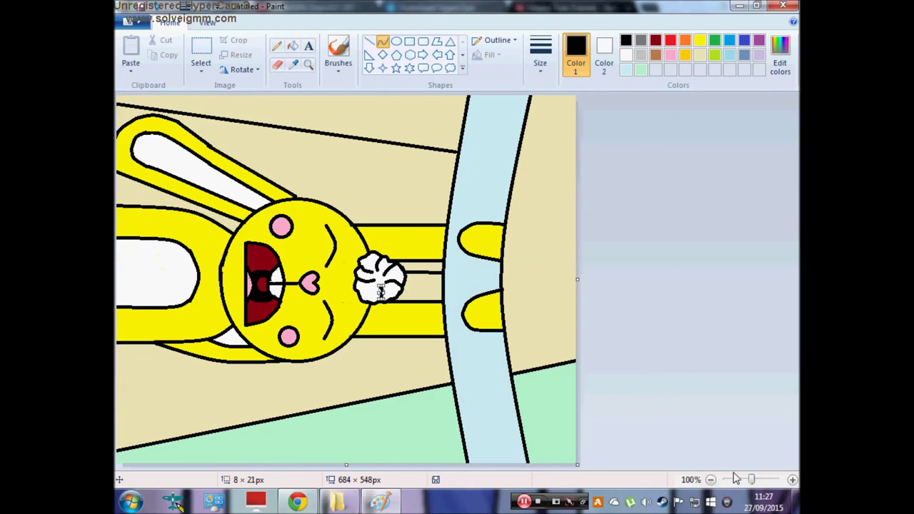